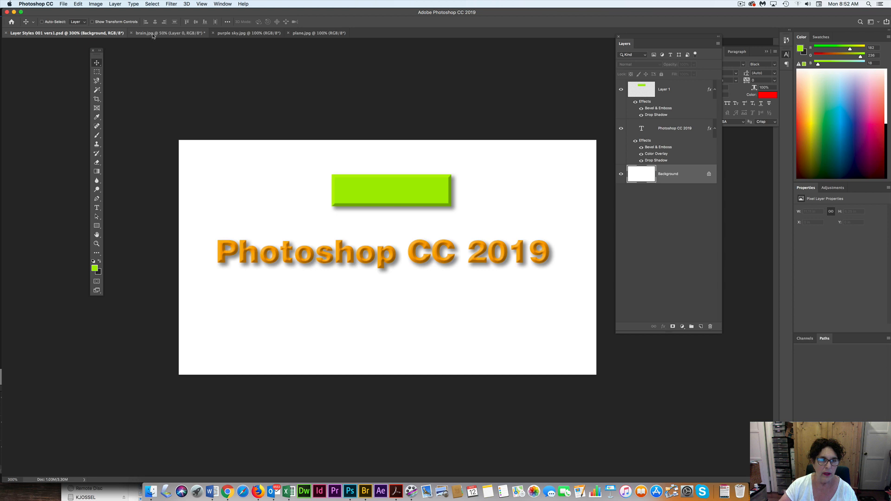
Copy the brain graphic from brain.jpg into the Layer Styles document, accepting the color conversion and turning off further profile mismatch warnings.
left_click(153, 34)
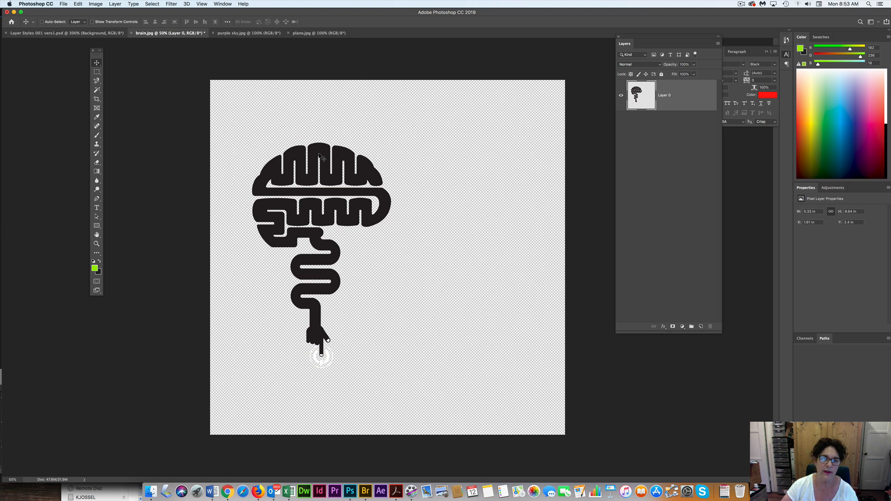
left_click_drag(320, 156, 76, 34)
left_click_drag(304, 205, 304, 205)
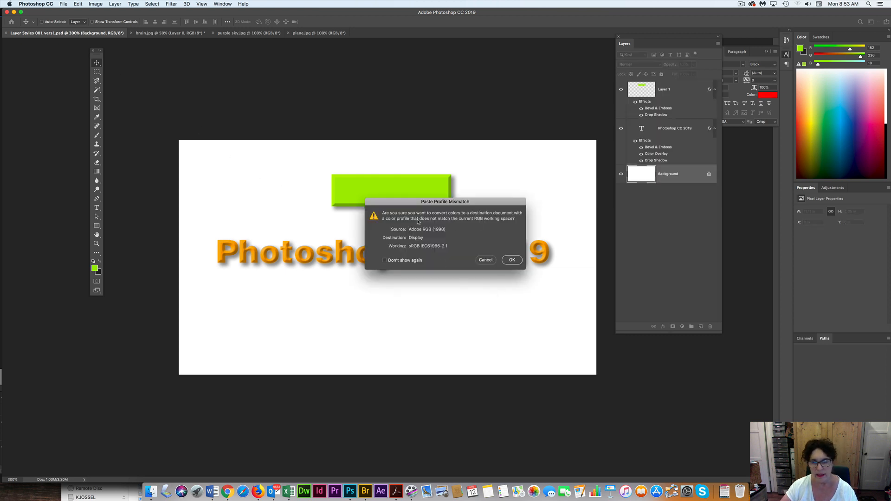
left_click(385, 260)
left_click(512, 260)
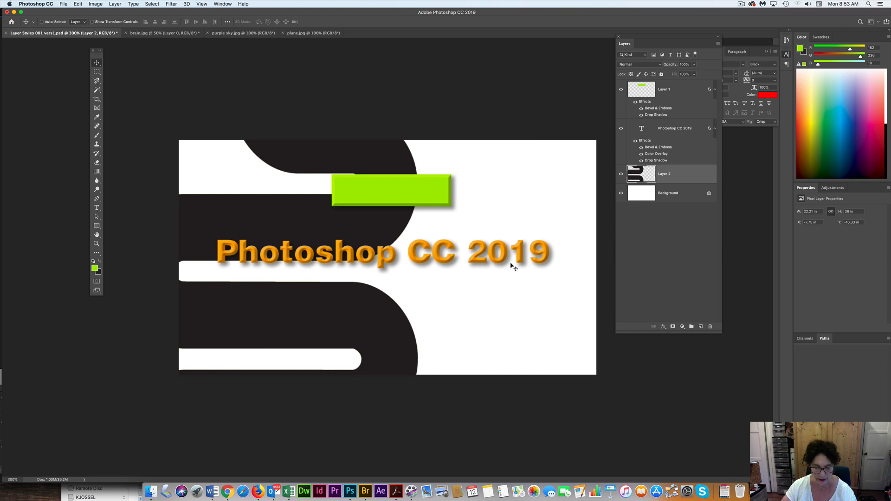
Scale the brain graphic proportionally down to about 6.29% and place it centered below the headline text.
key("super+t")
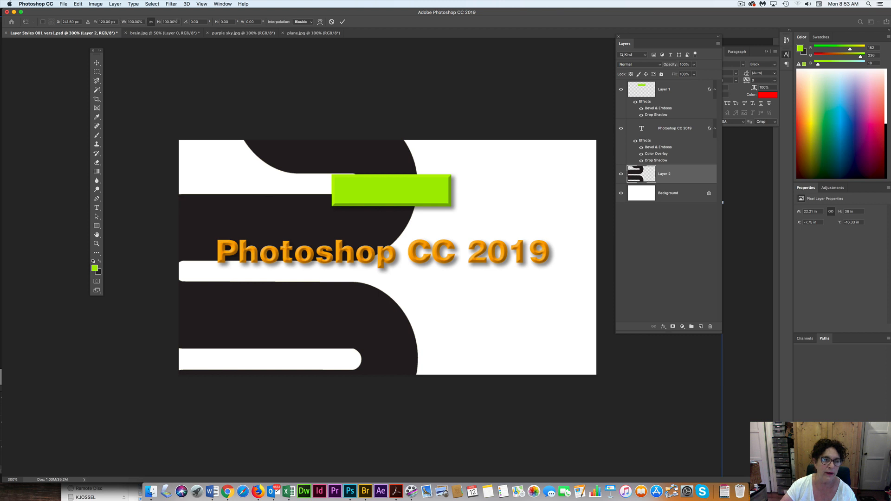
left_click(175, 22)
left_click_drag(175, 22, 163, 22)
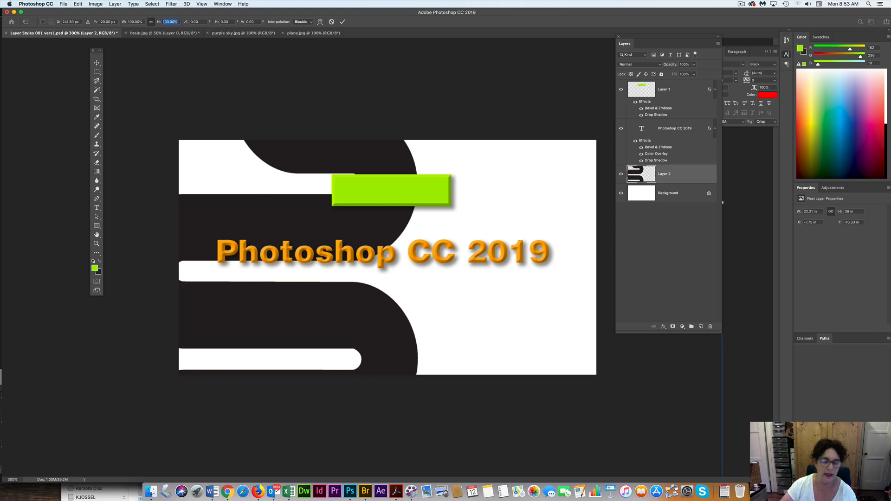
type("40")
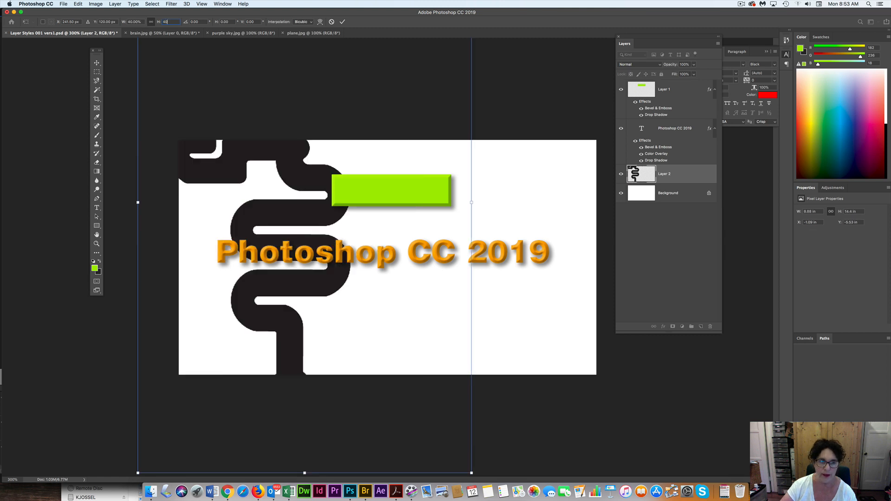
left_click_drag(159, 22, 142, 21)
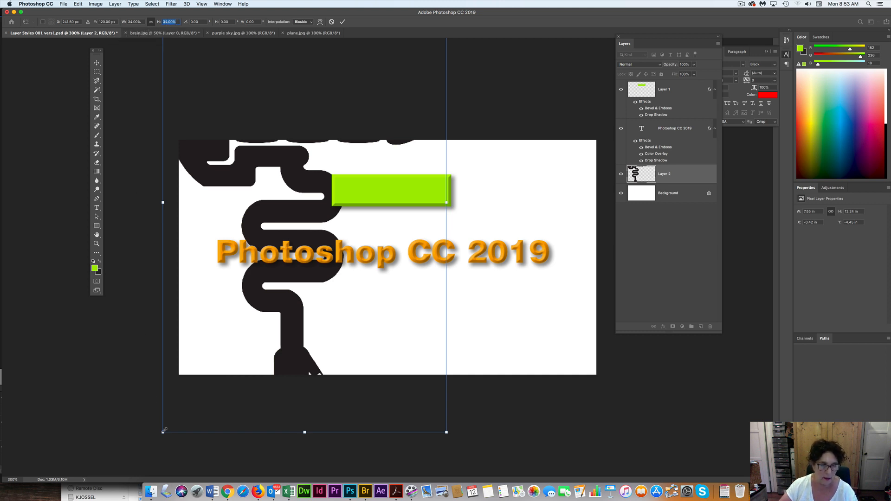
left_click_drag(163, 431, 291, 226)
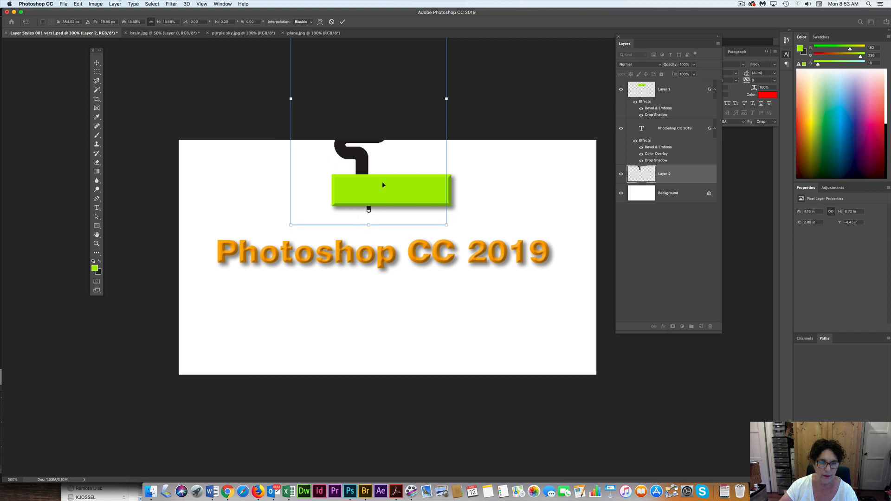
left_click_drag(383, 185, 391, 311)
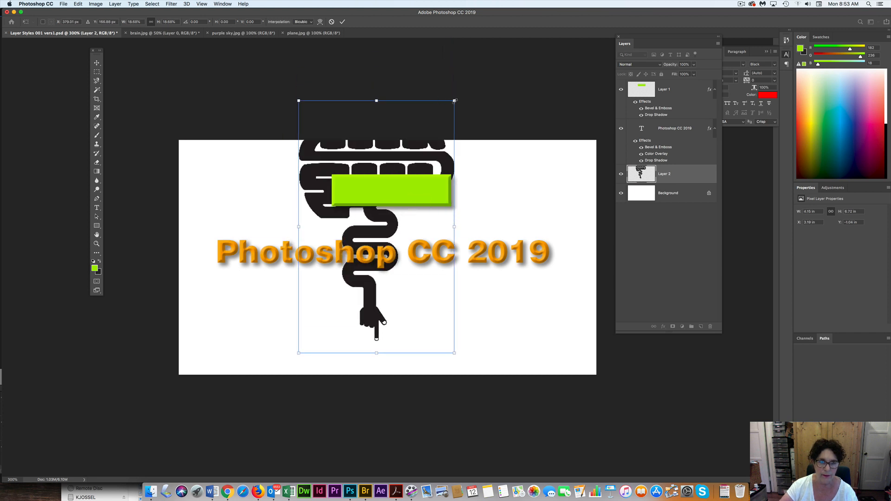
left_click_drag(454, 101, 349, 270)
left_click_drag(325, 341, 391, 354)
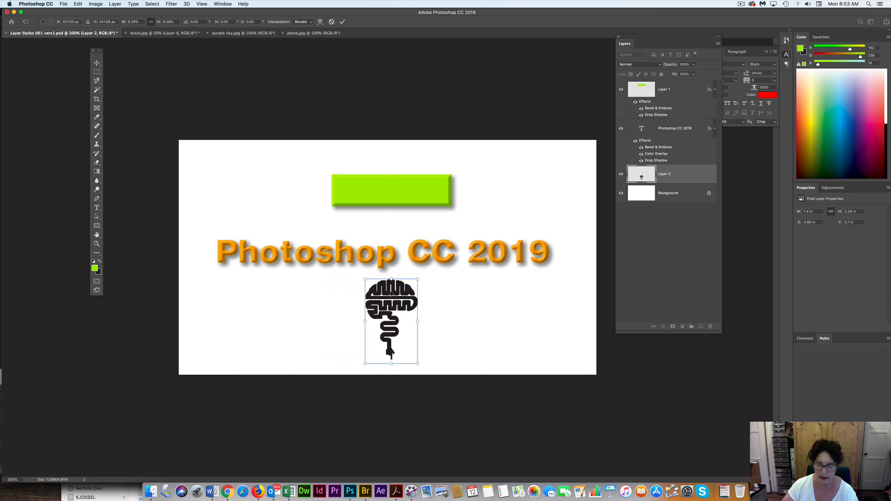
key("Return")
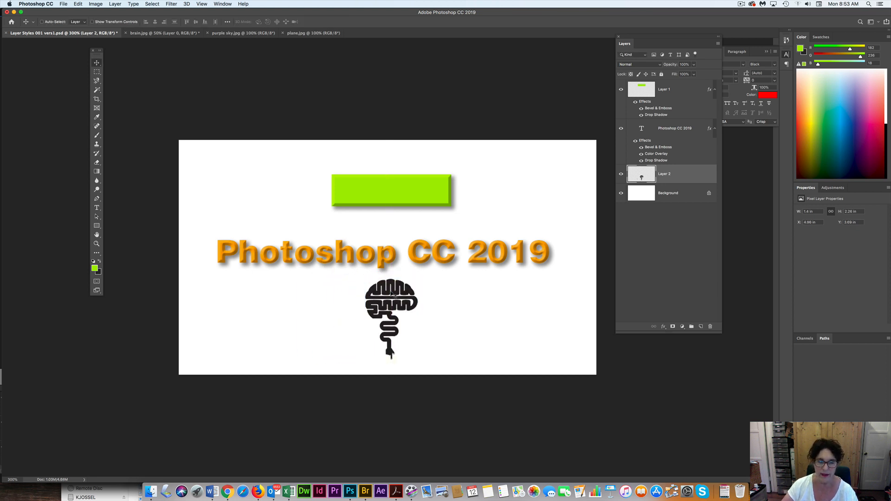
mouse_move(392, 291)
left_mouse_down()
mouse_move(403, 293)
mouse_move(394, 291)
left_mouse_up()
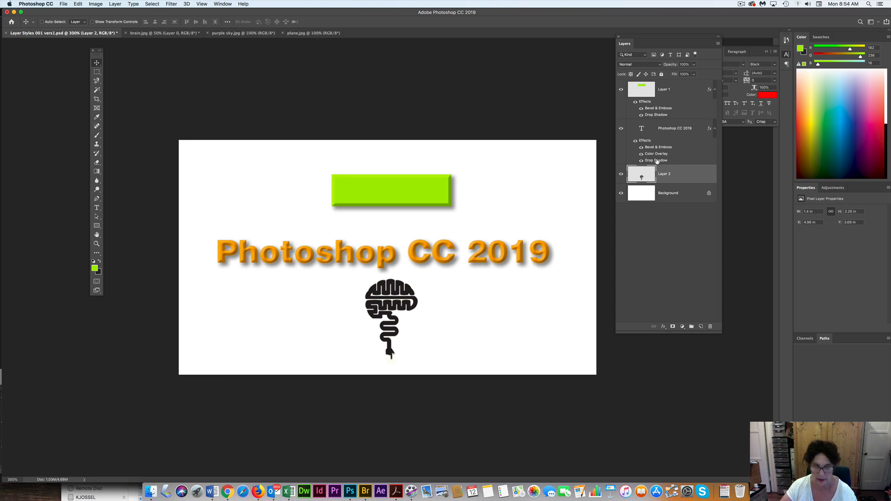
Copy the text layer's Drop Shadow to the brain layer, then try its Color Overlay there and undo the overlay.
left_click_drag(656, 161, 658, 174)
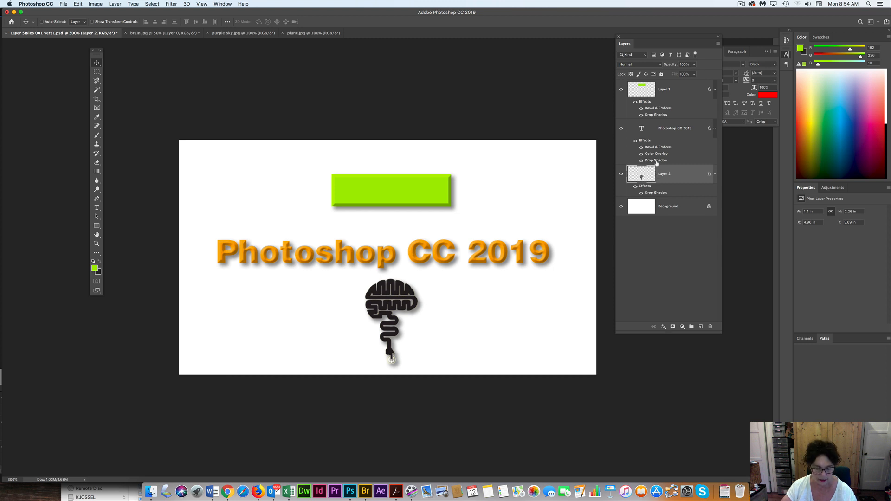
left_click_drag(654, 154, 653, 175)
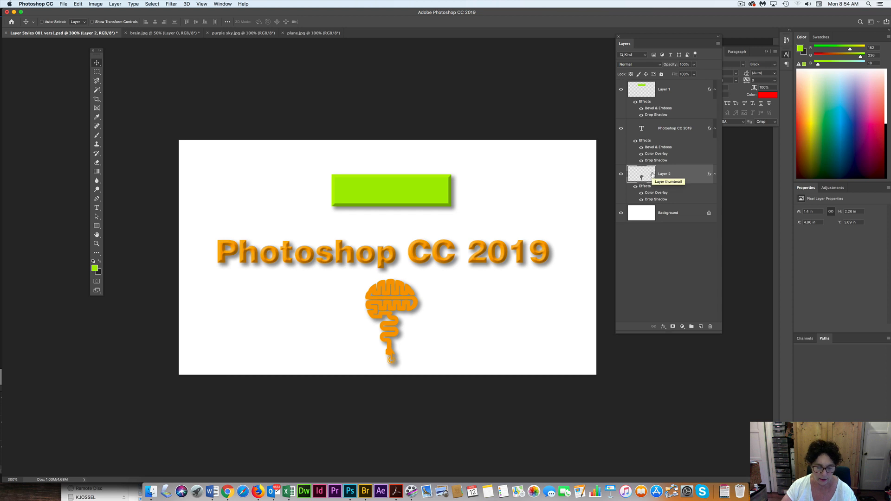
key("super+z")
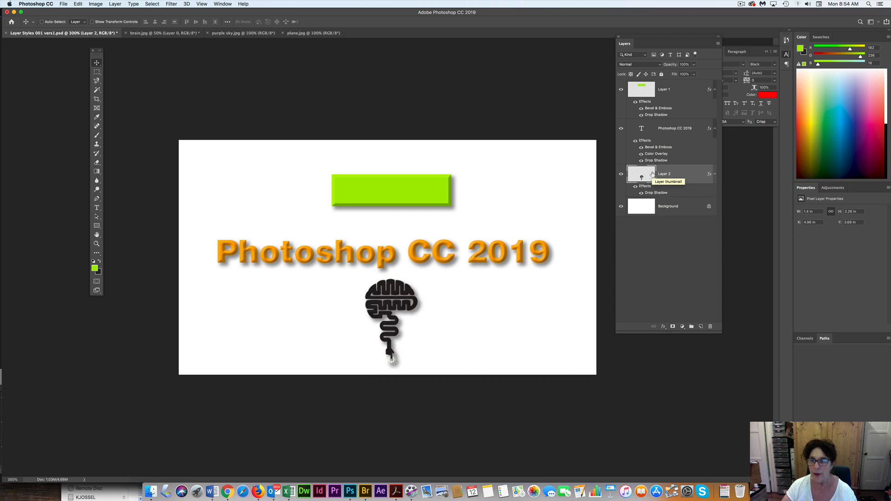
Set the font size of the "Photoshop CC 2019" text layer to 40 pt.
left_click(652, 128)
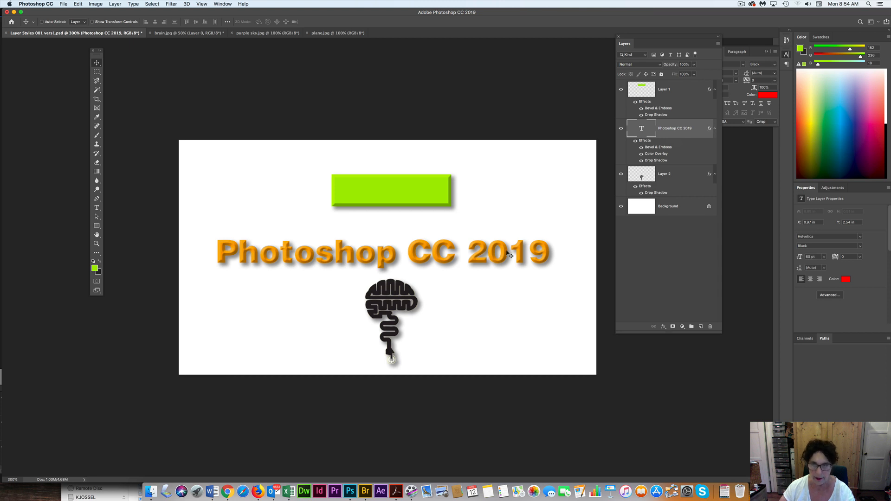
left_click(753, 51)
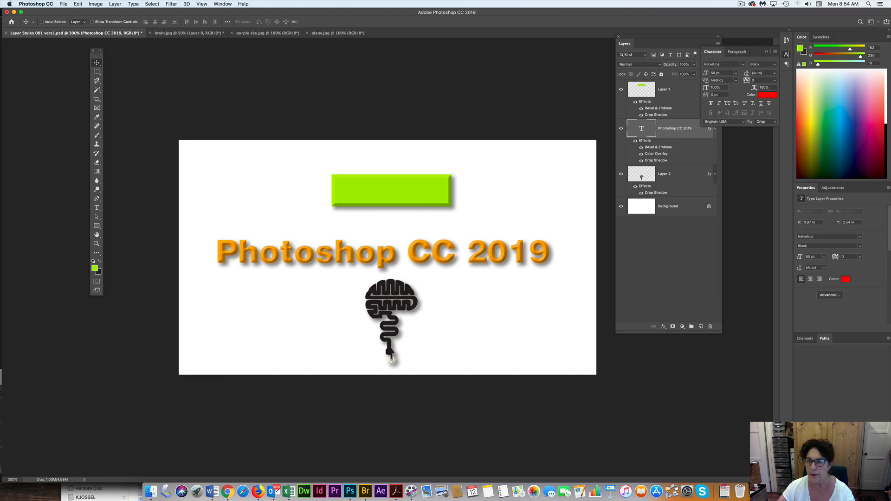
left_click(706, 73)
type("40")
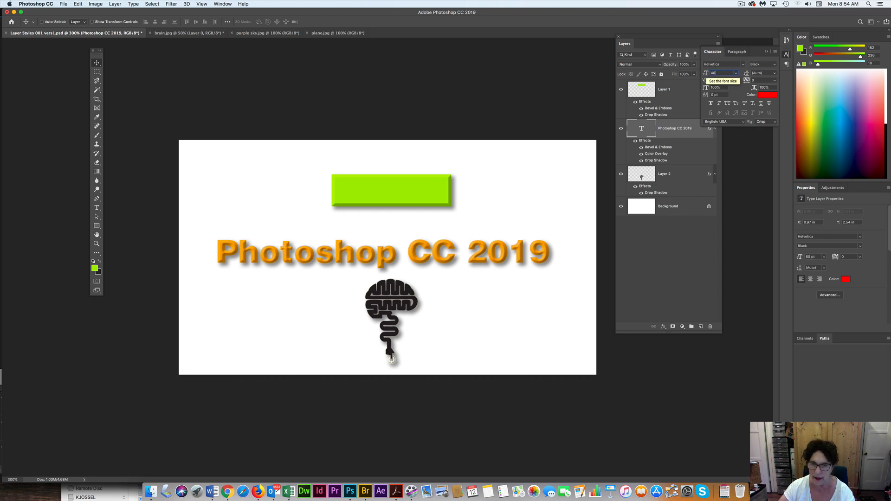
key("Return")
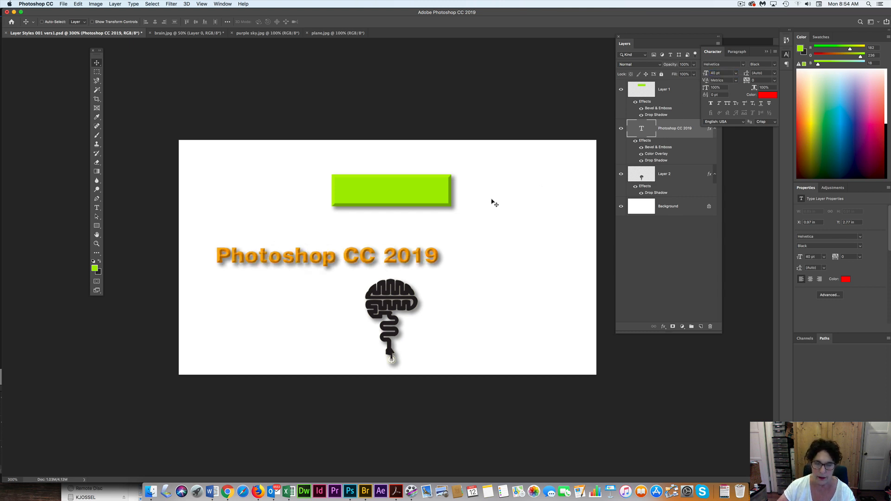
Edit the headline text to read "Photoshop CC 2018 & 2019" and commit the change.
key("t")
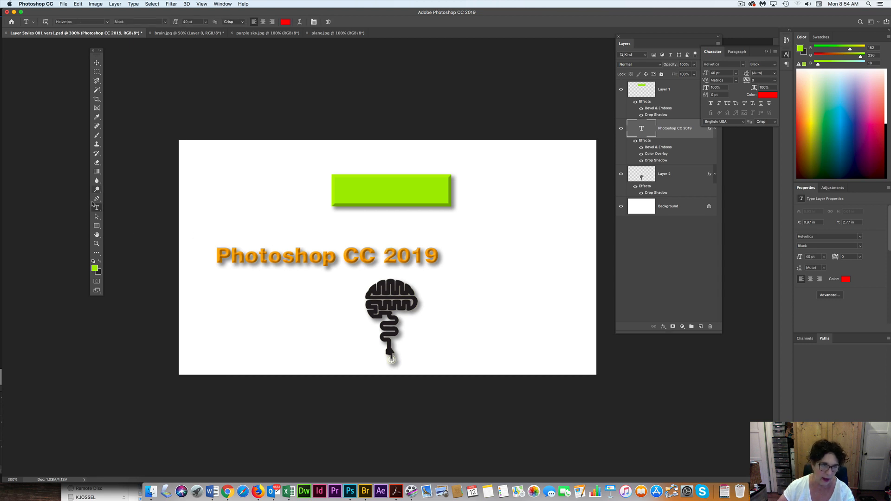
left_click(387, 254)
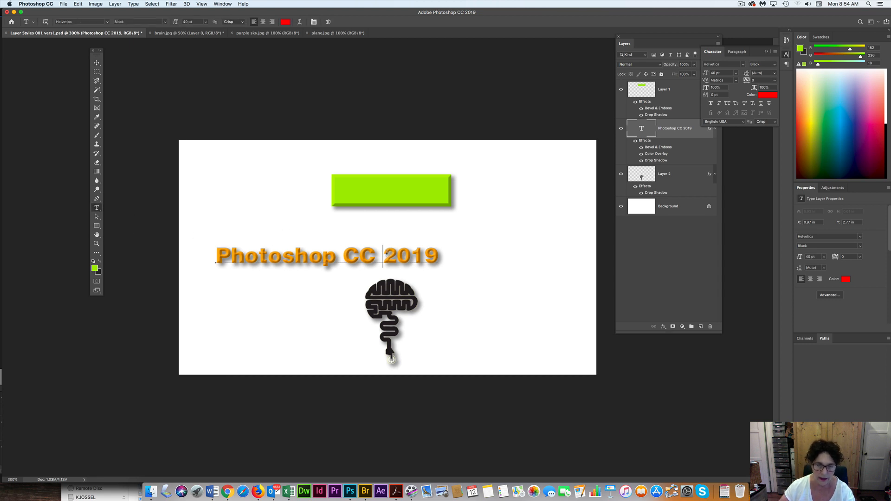
type("201")
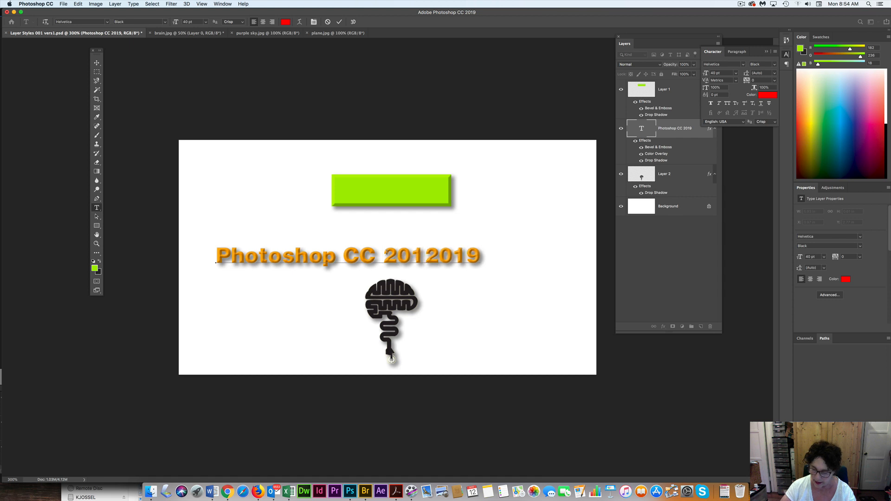
type("8&")
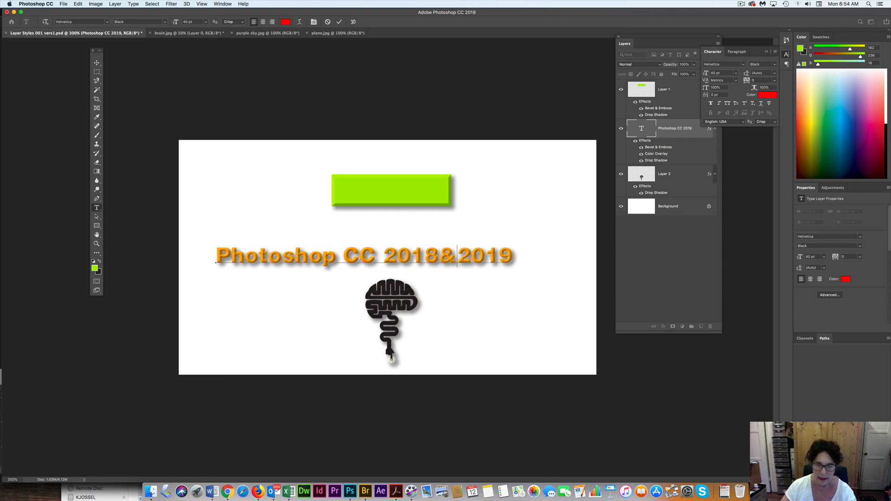
left_click(441, 256)
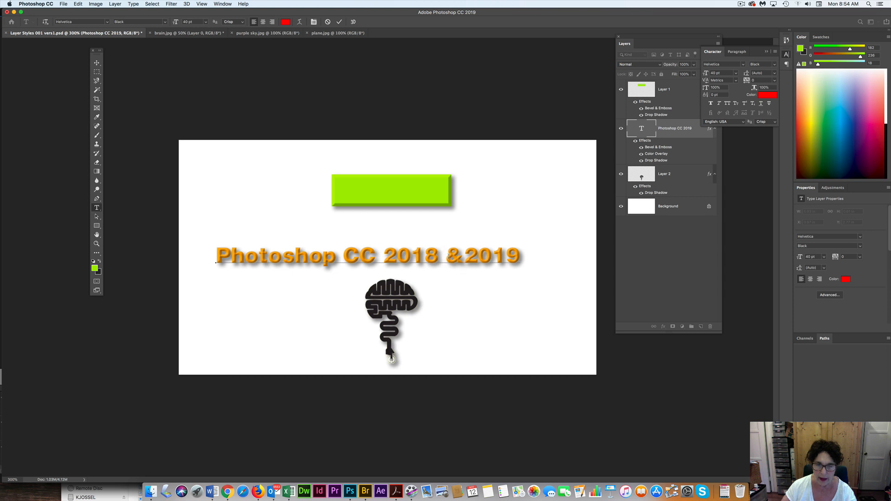
left_click(459, 256)
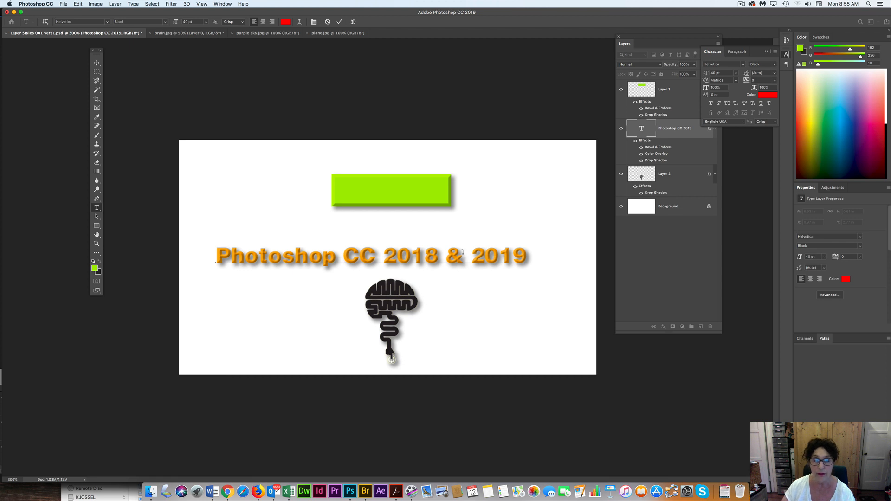
left_click(340, 22)
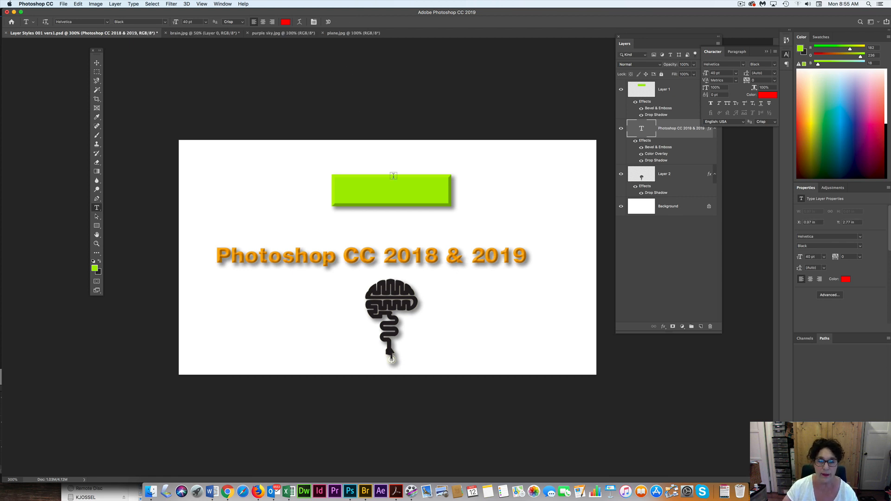
Move the headline, the green rectangle and the brain graphic slightly higher to rebalance the layout.
left_click(96, 63)
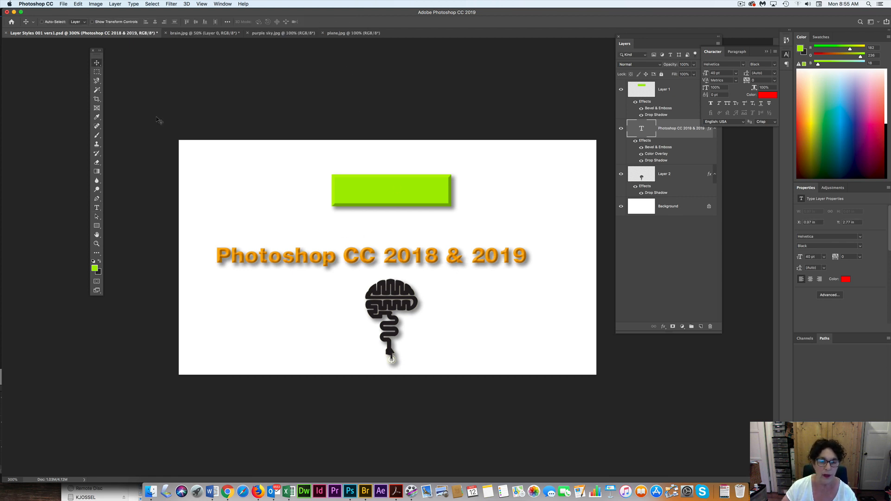
left_click_drag(399, 253, 403, 234)
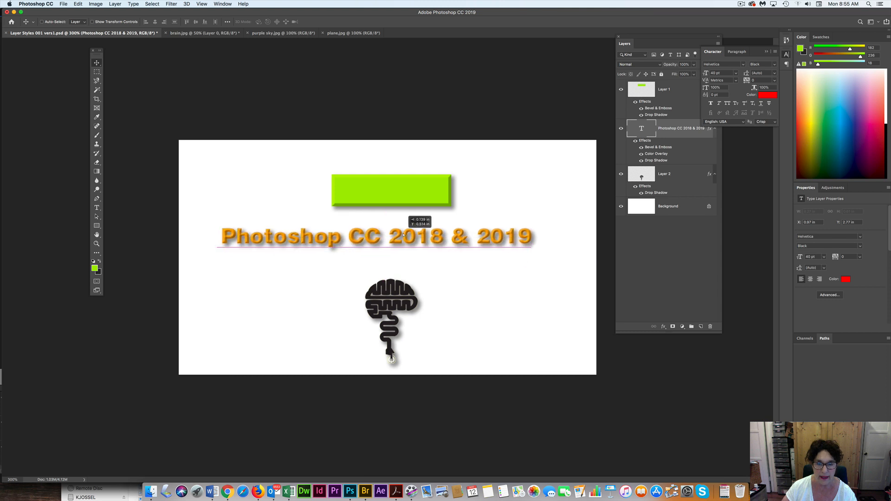
left_click_drag(394, 192, 402, 183)
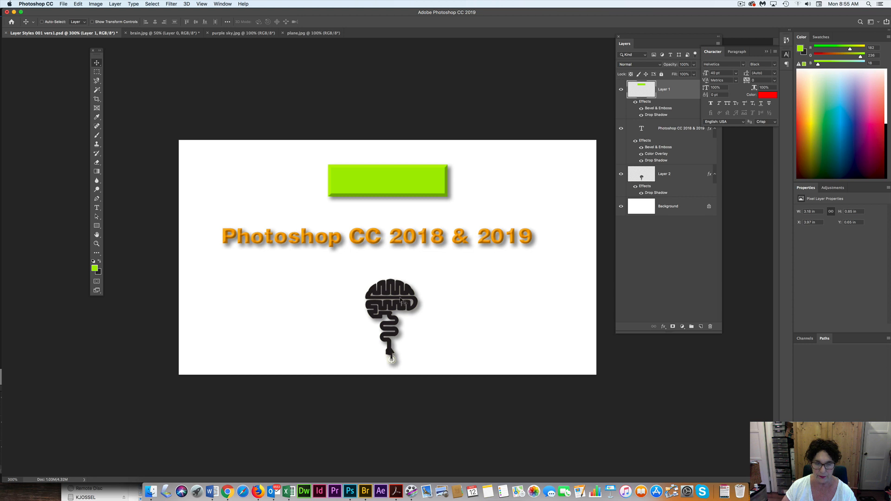
left_click_drag(396, 297, 386, 282)
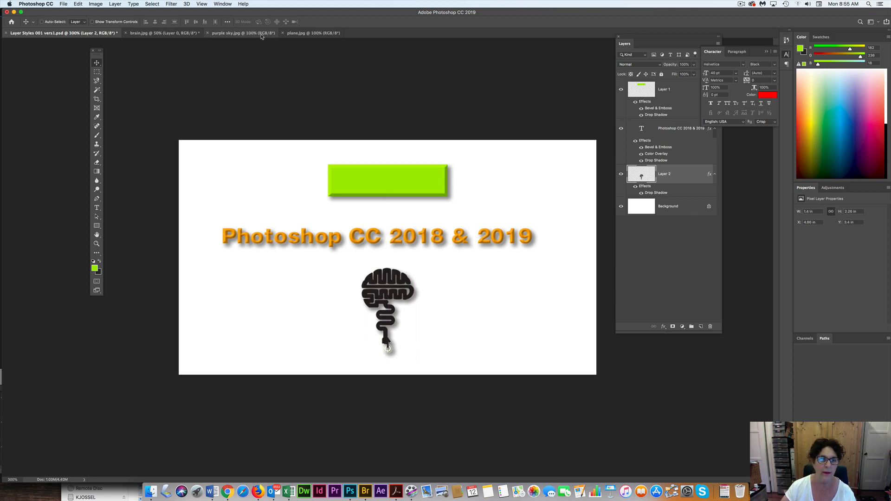
Copy the purple sky image into the Layer Styles document as a new layer.
left_click(234, 33)
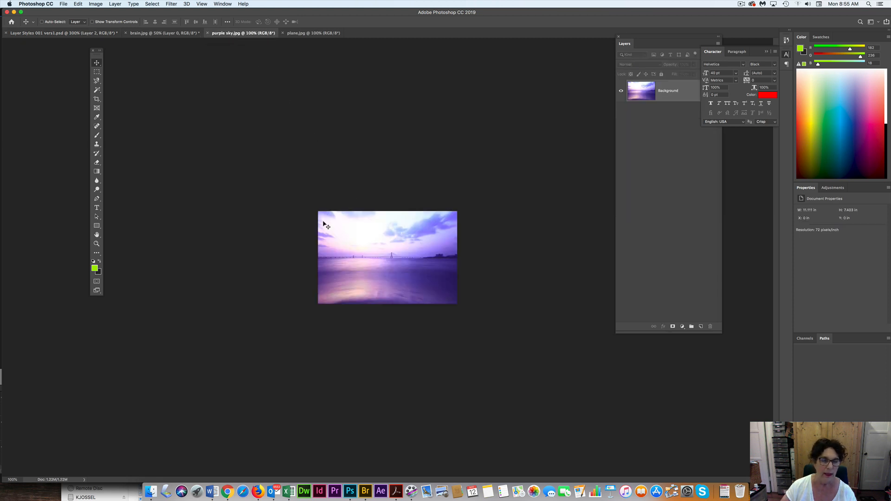
left_click(70, 32)
key("super+v")
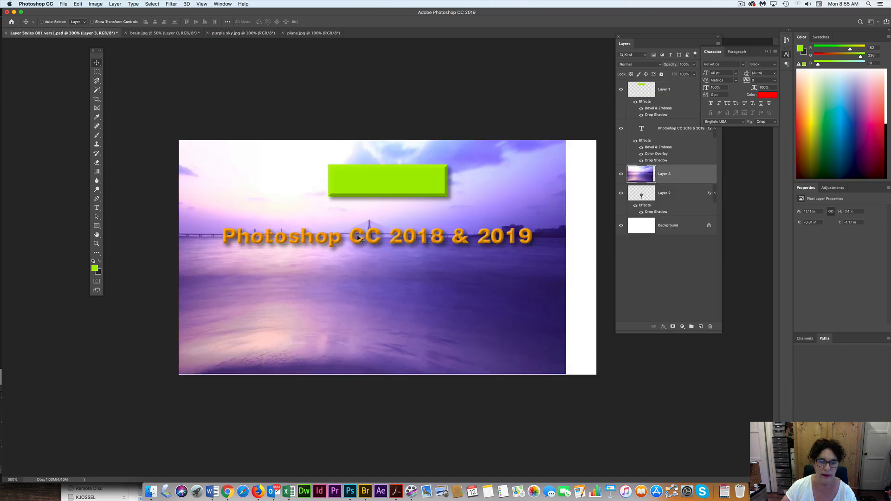
Move the purple sky layer beneath the brain layer and shift the image to cover the whole canvas.
left_click_drag(668, 176, 671, 218)
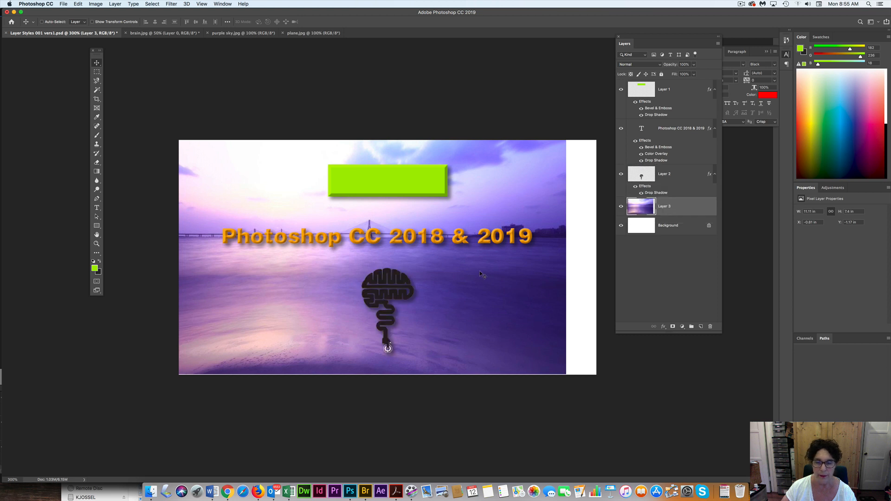
left_click_drag(483, 275, 511, 284)
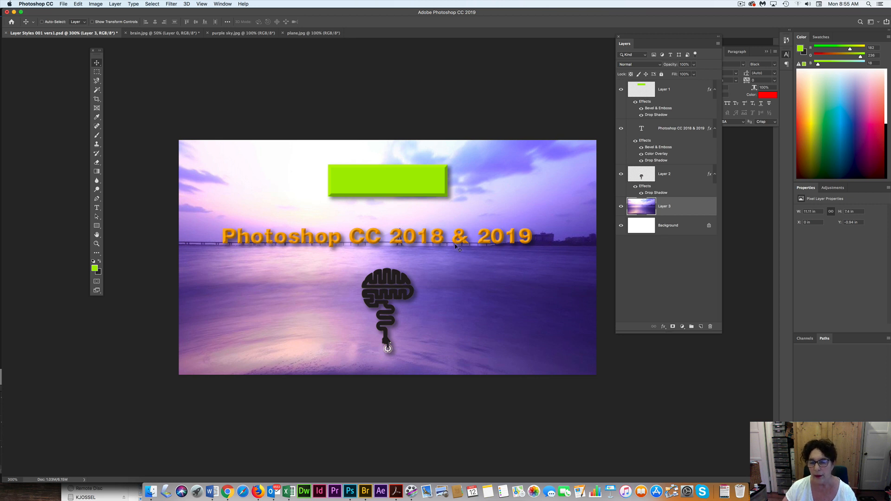
Unlock the white Background layer, turning it into a regular layer.
left_click(710, 226)
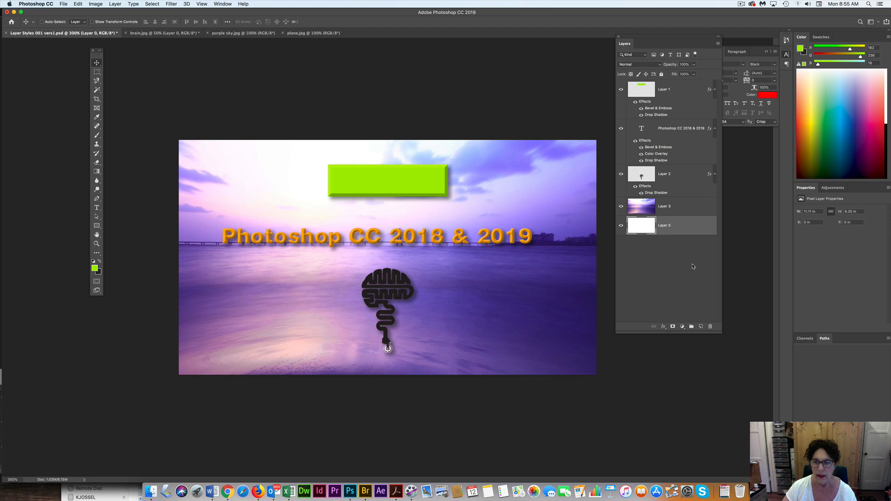
Move the headline text slightly higher so it sits just above the bridge, below the green rectangle.
left_click(681, 130)
left_click_drag(470, 237, 470, 218)
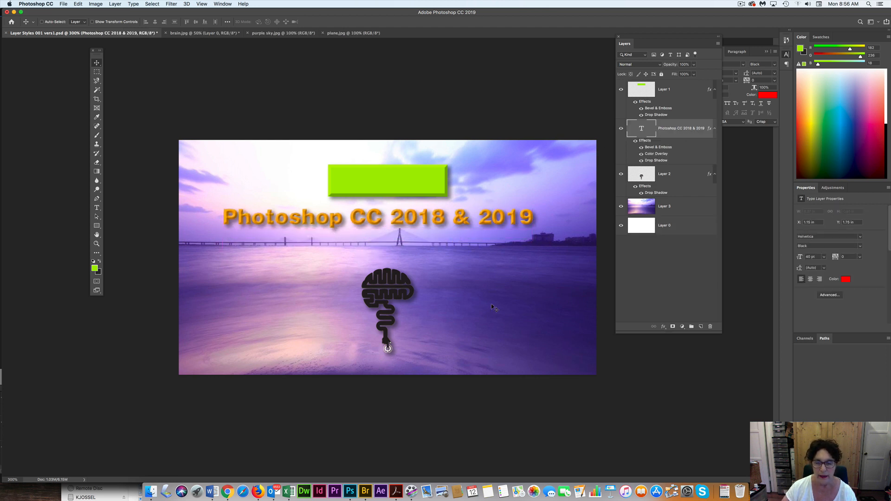
Try the Multiply and Screen blend modes on the purple sky layer over the white layer.
left_click(678, 212)
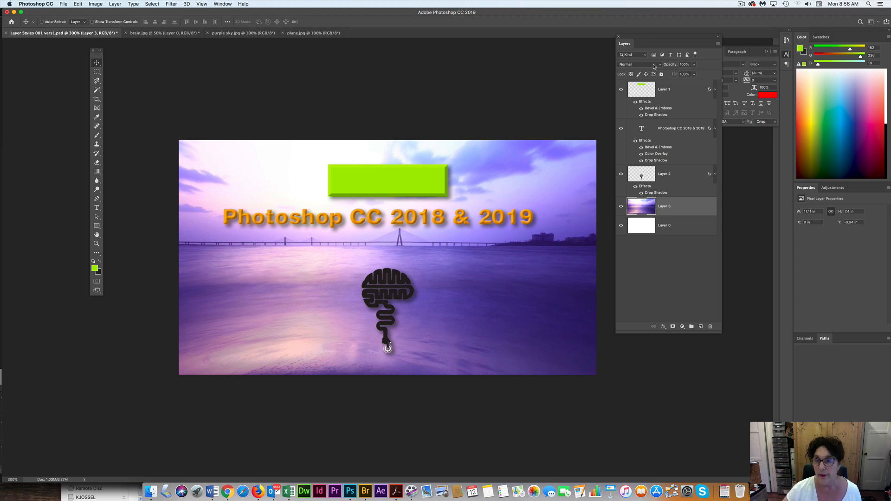
left_click(643, 67)
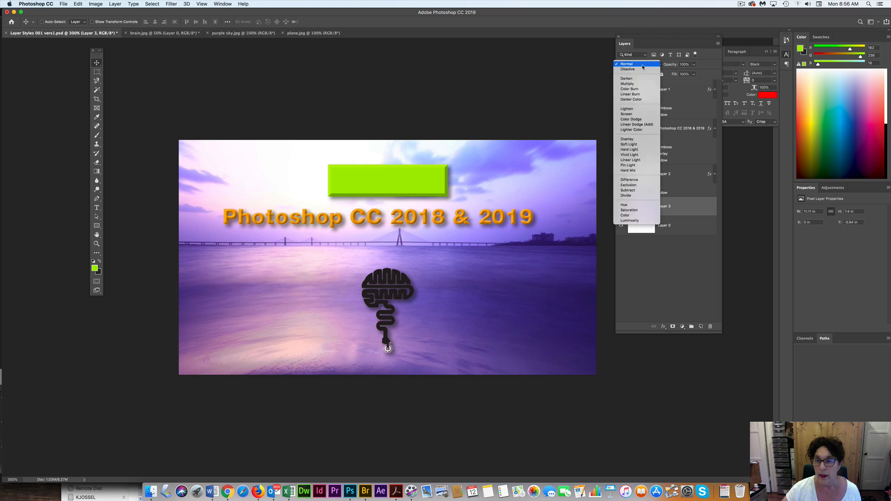
left_click(642, 84)
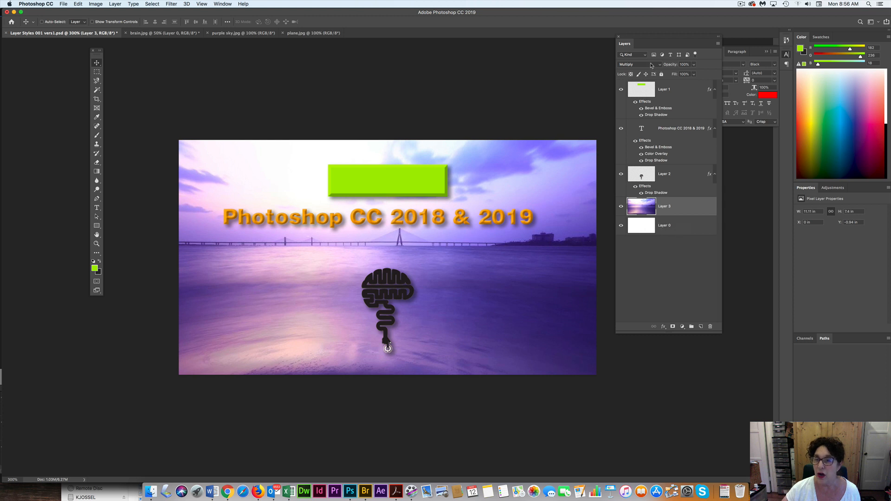
left_click(651, 65)
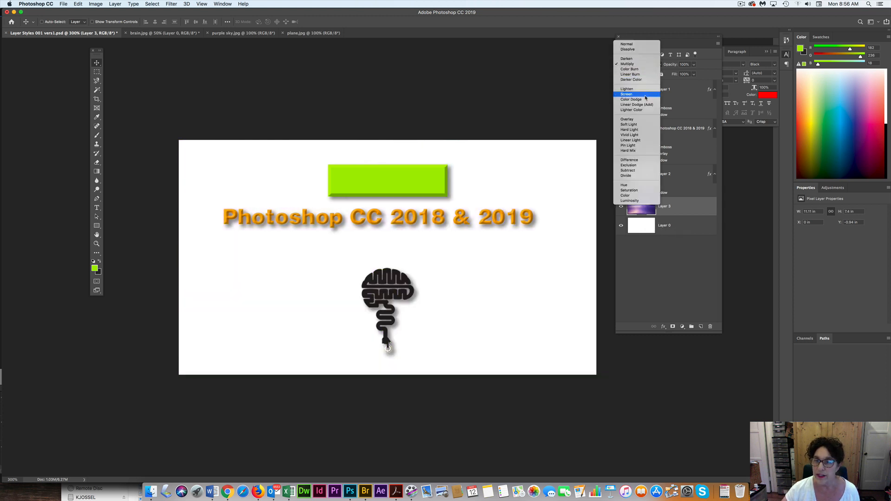
left_click(645, 95)
Try the Screen blend mode on the green rectangle layer and undo the change.
left_click(646, 92)
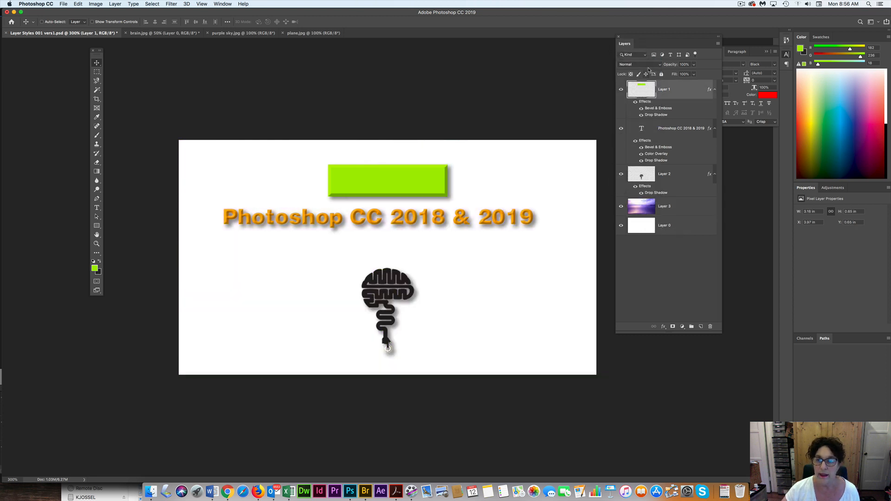
left_click(649, 65)
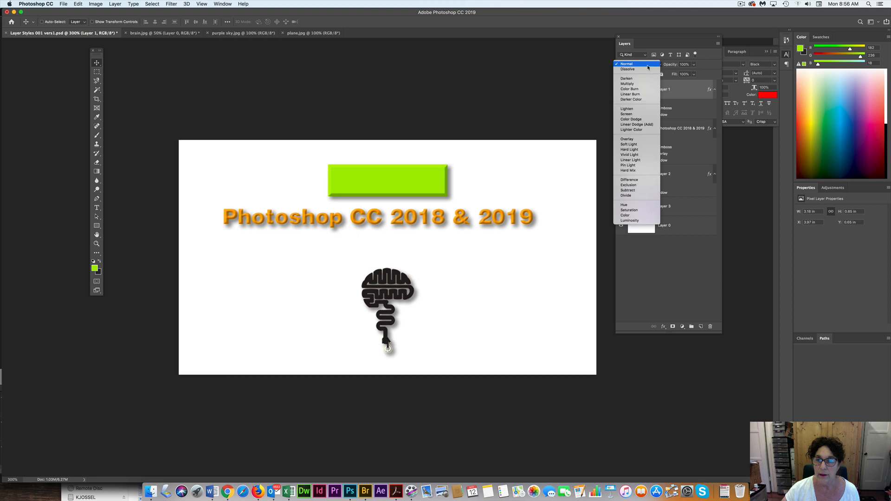
left_click(639, 116)
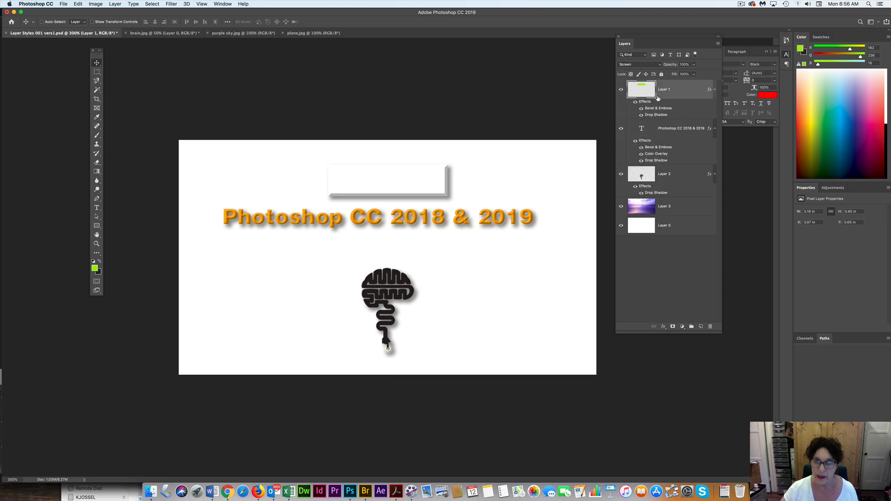
key("super+z")
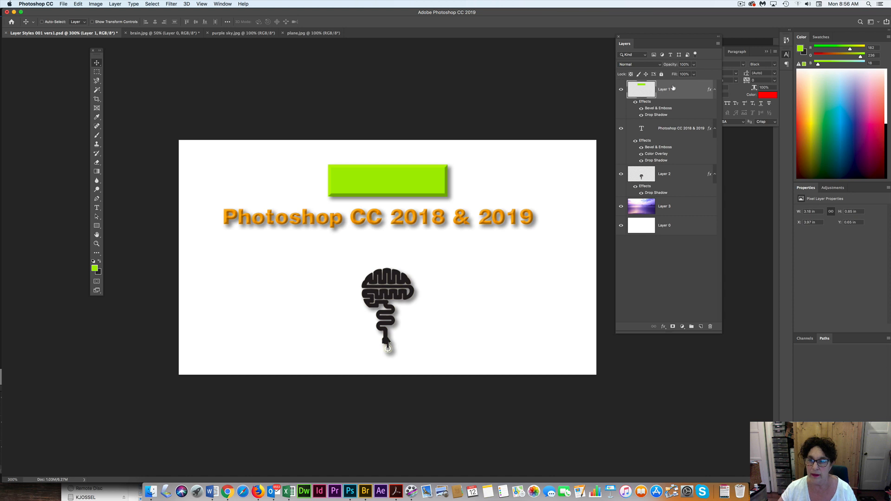
Set the purple sky layer's blend mode to Overlay.
left_click(670, 207)
left_click(645, 65)
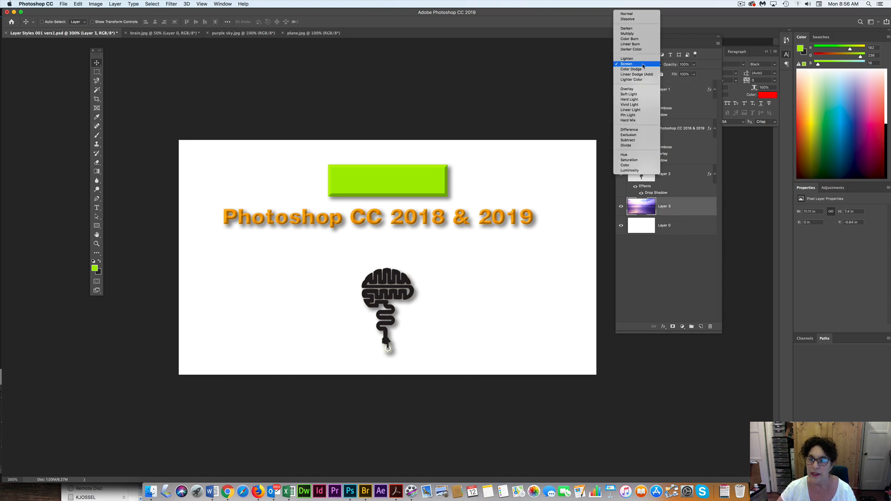
left_click(643, 66)
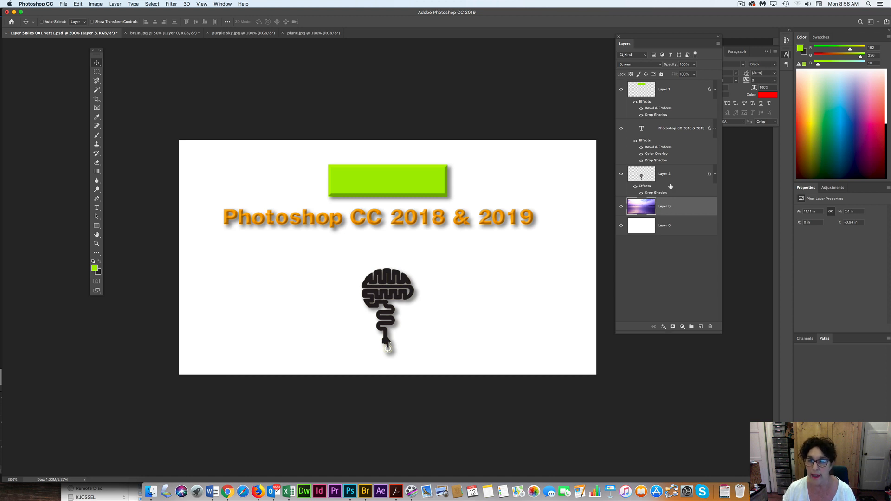
left_click(639, 65)
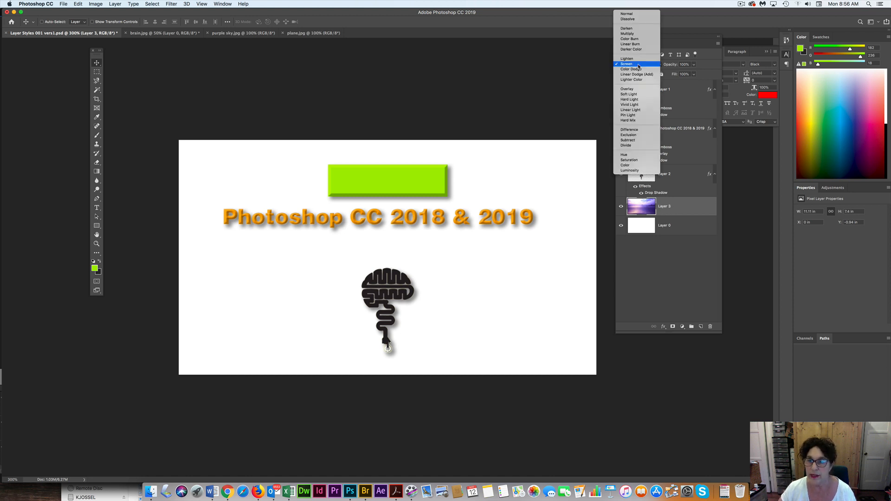
left_click(628, 89)
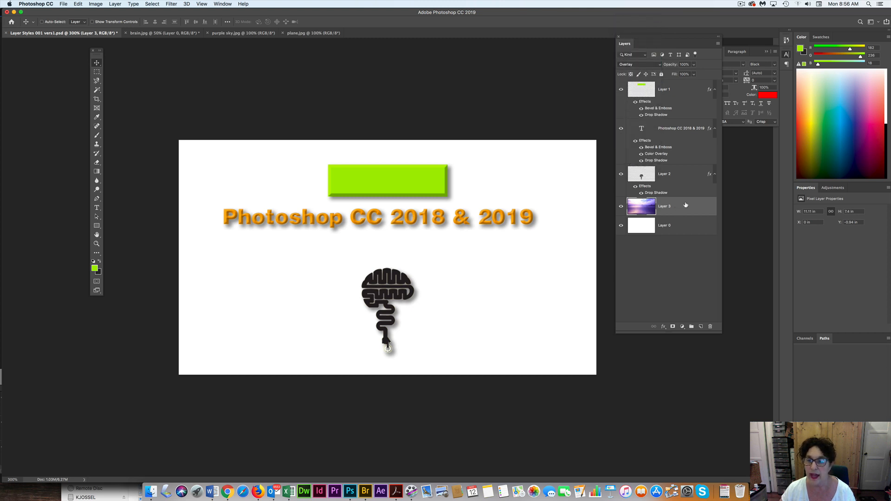
Fill the white bottom layer with the green foreground color and make the purple sky layer visible again.
left_click(672, 231)
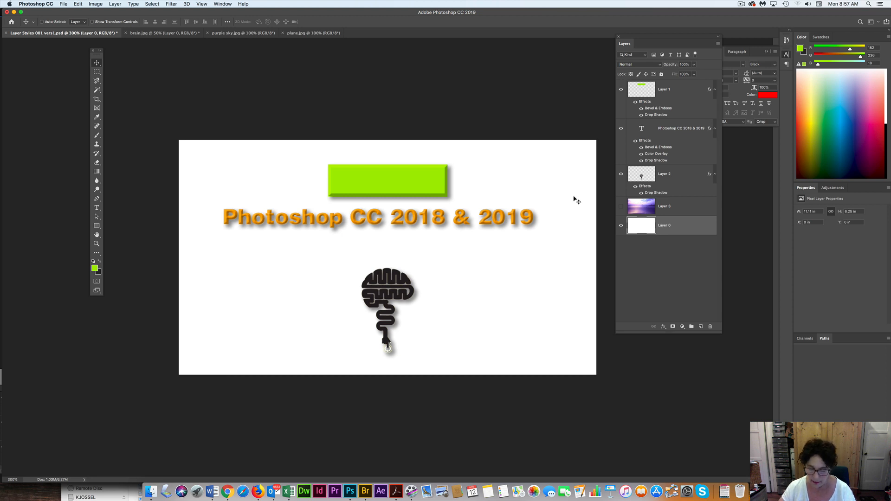
key("alt+BackSpace")
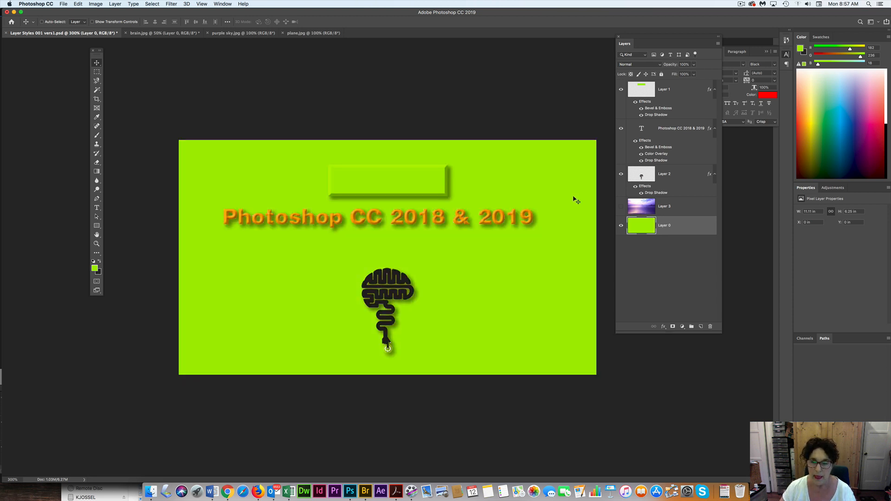
left_click(621, 206)
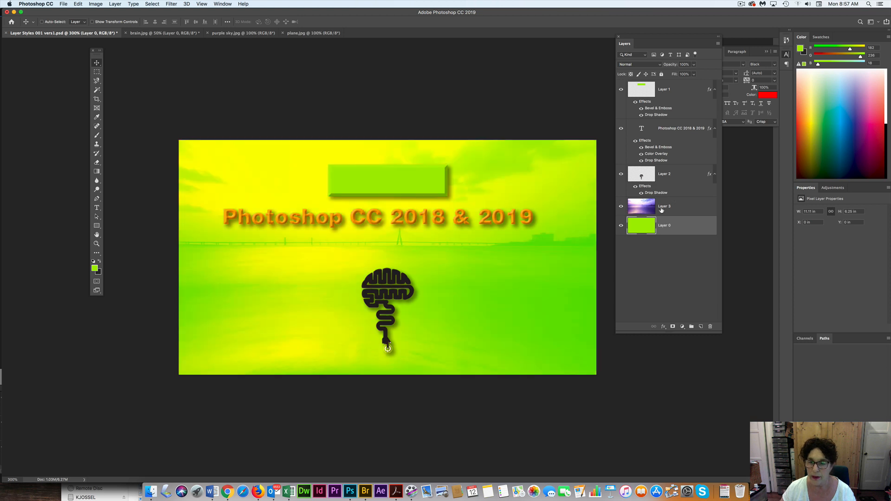
Try Soft Light and Screen on the purple sky layer over the green fill, and settle on the Multiply blend mode.
left_click(670, 208)
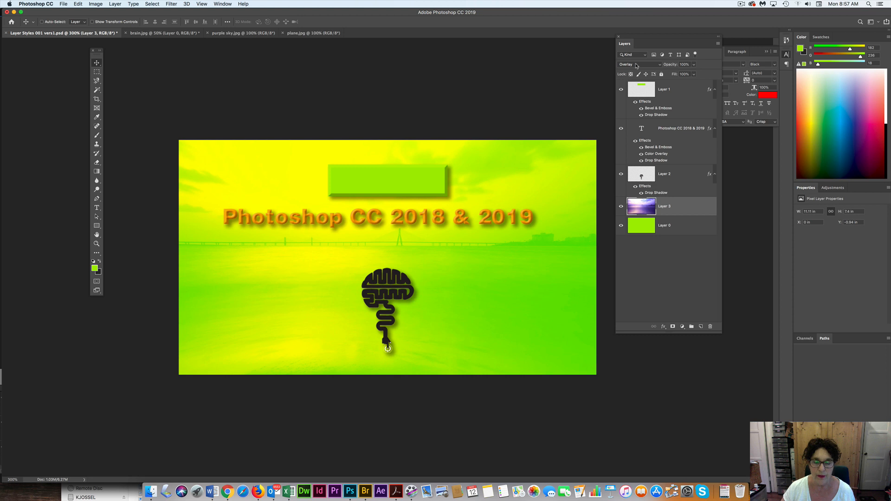
left_click(637, 65)
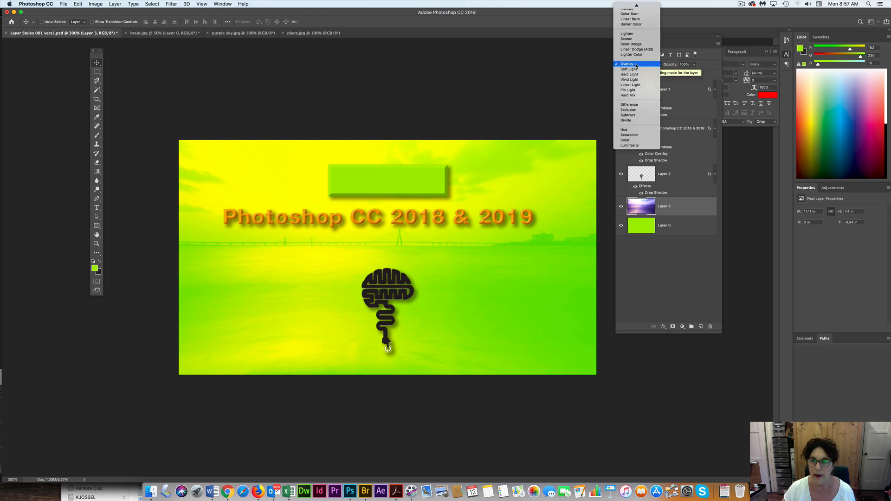
left_click(636, 70)
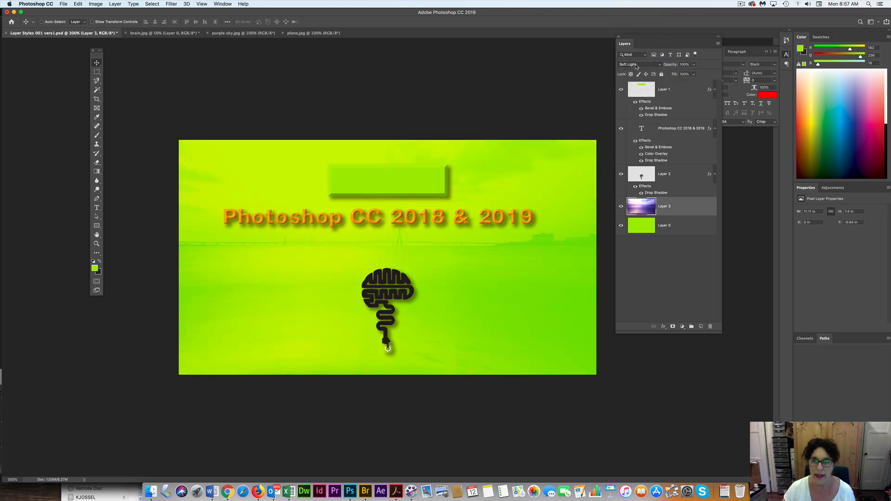
left_click(637, 65)
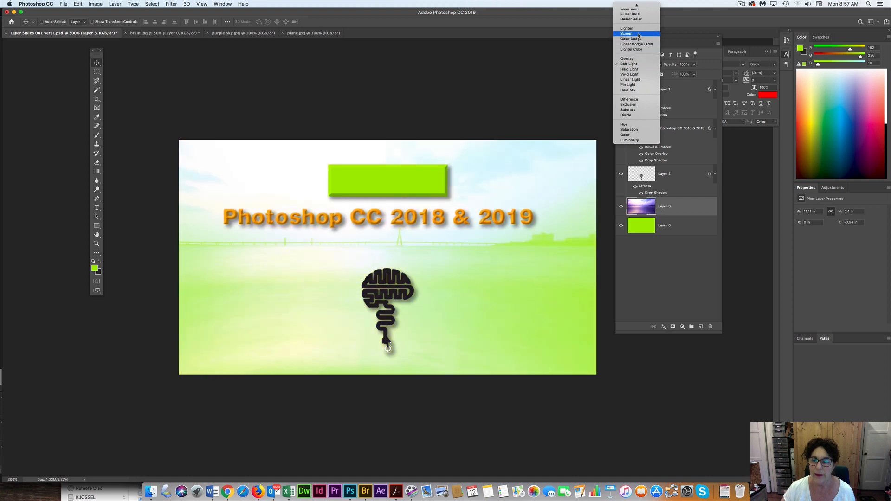
left_click(639, 34)
left_click(638, 65)
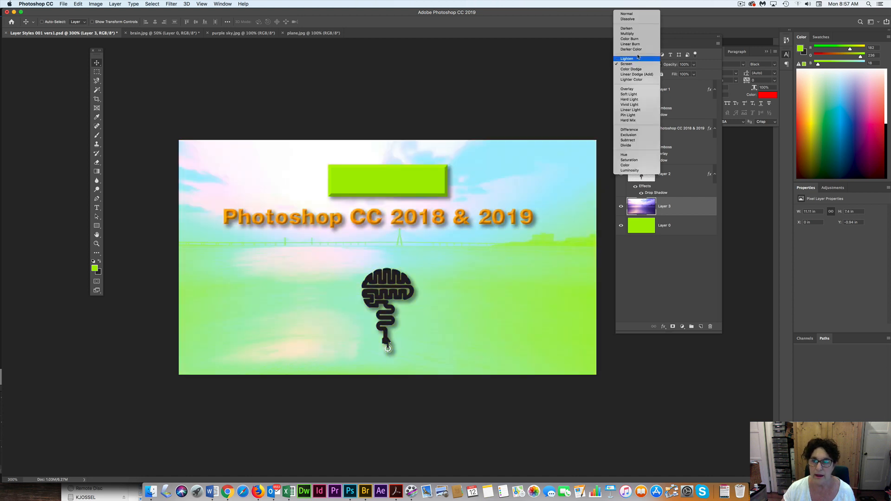
left_click(637, 35)
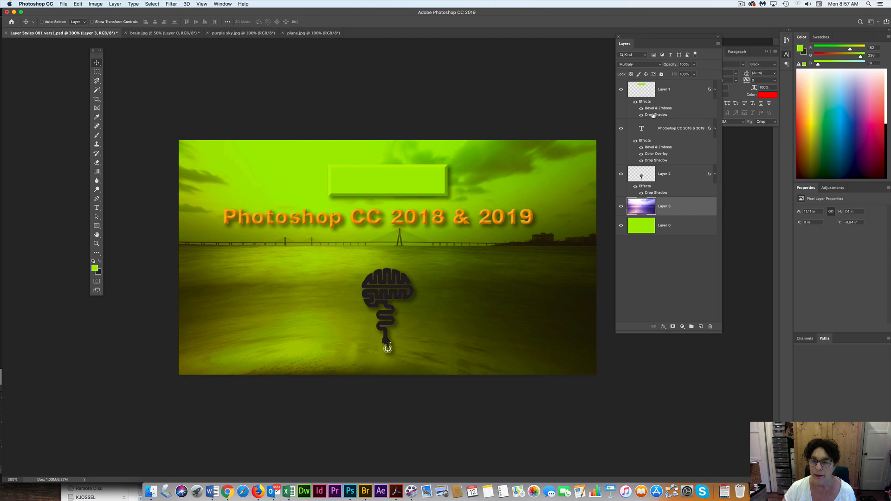
Stretch the green rectangle evenly from its center to about 8.7 in wide, keeping its height, and nudge it into line above the headline.
left_click(667, 89)
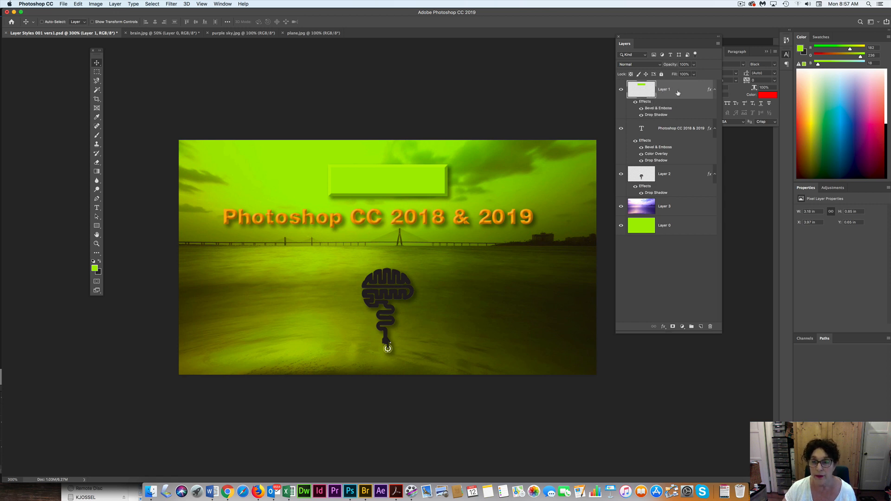
key("super+t")
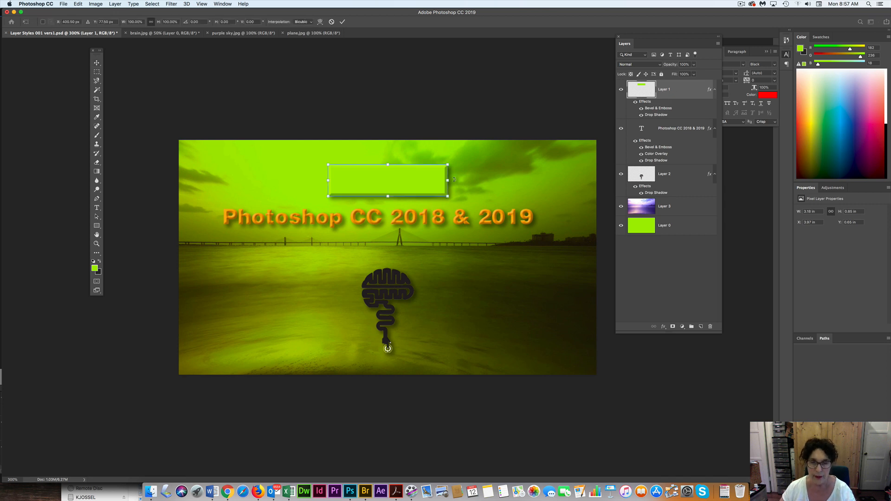
left_click_drag(449, 180, 566, 189)
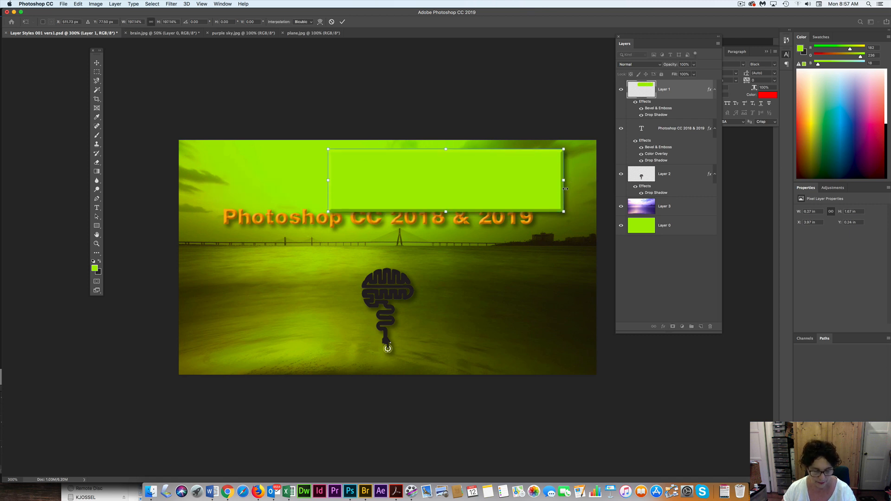
key("super+z")
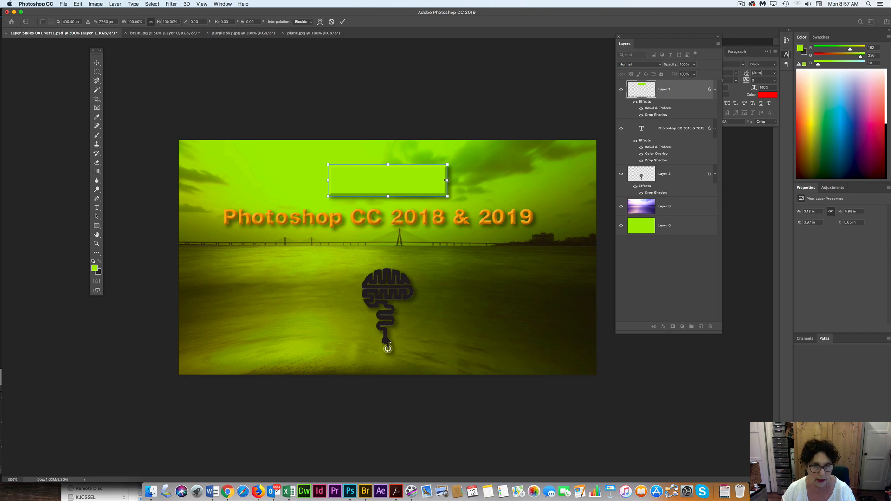
left_click_drag(447, 180, 550, 185)
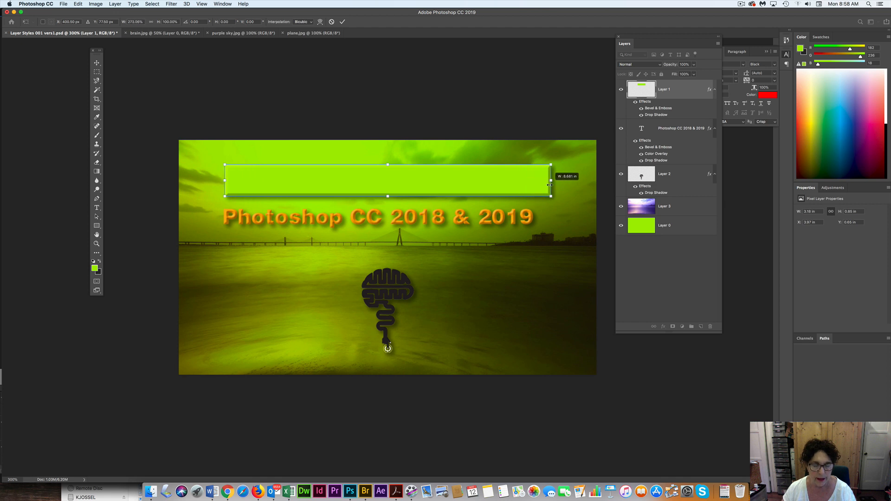
left_click_drag(549, 185, 549, 185)
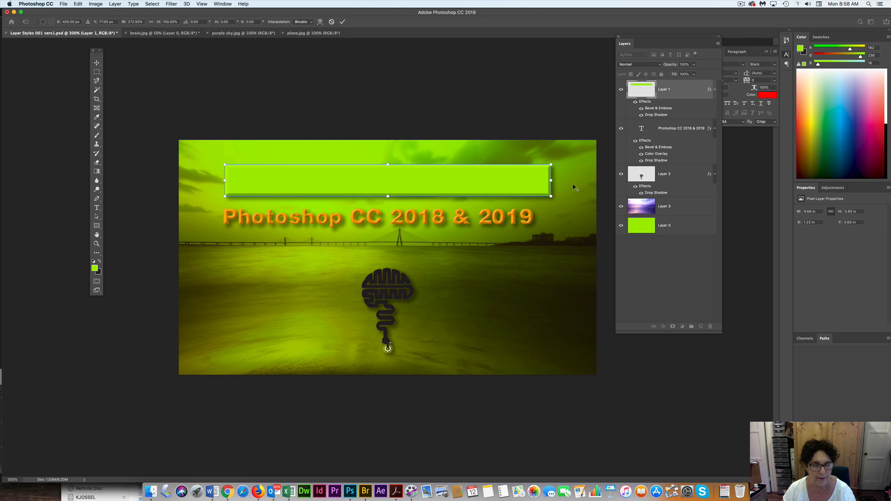
left_click_drag(474, 185, 471, 185)
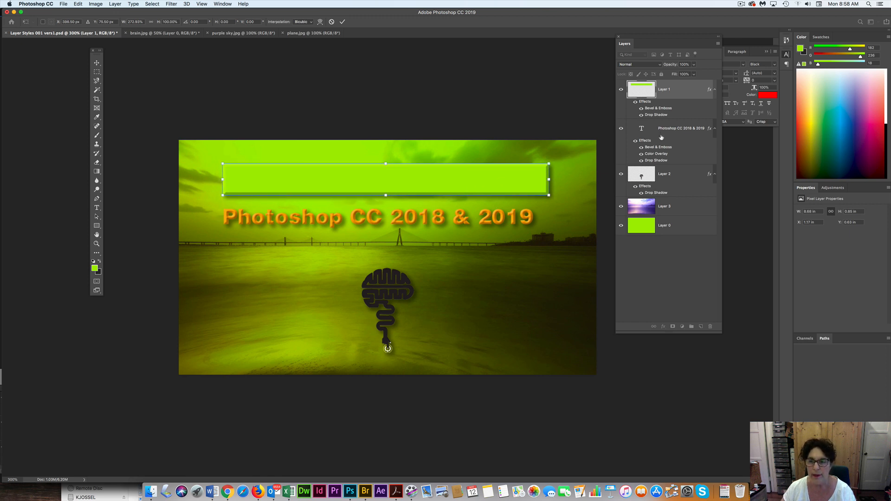
Move the headline layer above the green rectangle layer and place the text inside the rectangle.
left_click_drag(666, 130, 666, 88)
left_click_drag(442, 212, 442, 176)
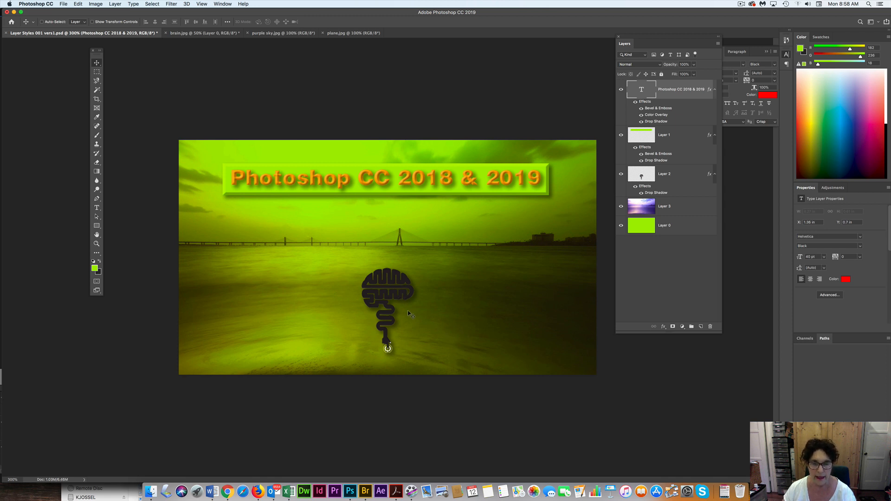
Hide and show the green bottom layer to compare the sky layer's Multiply blending, and select the green layer.
left_click(672, 206)
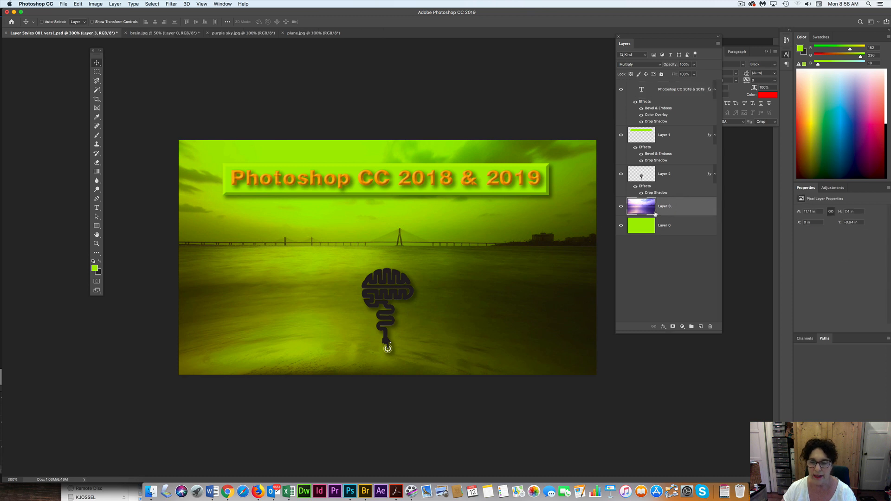
left_click(620, 226)
left_click(620, 226)
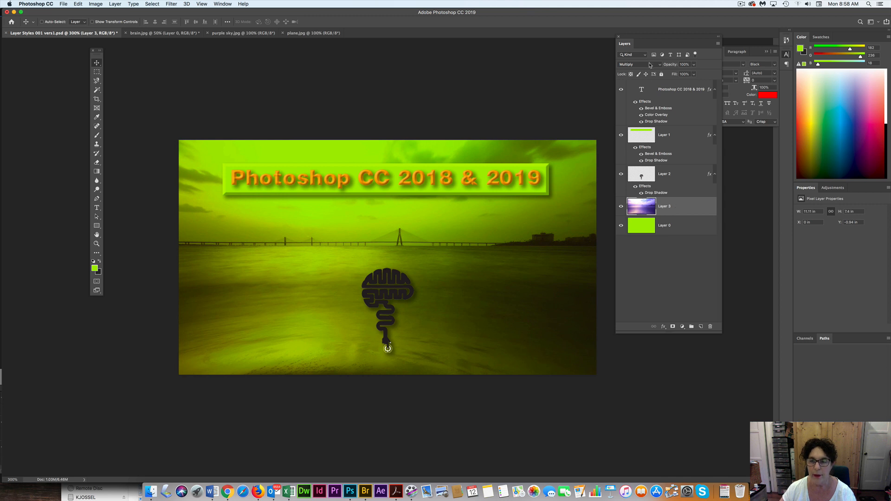
left_click(620, 227)
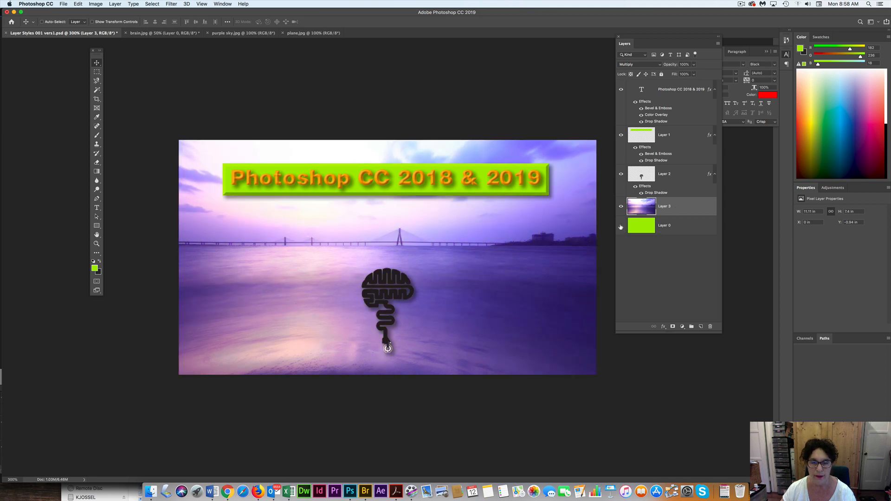
left_click(620, 227)
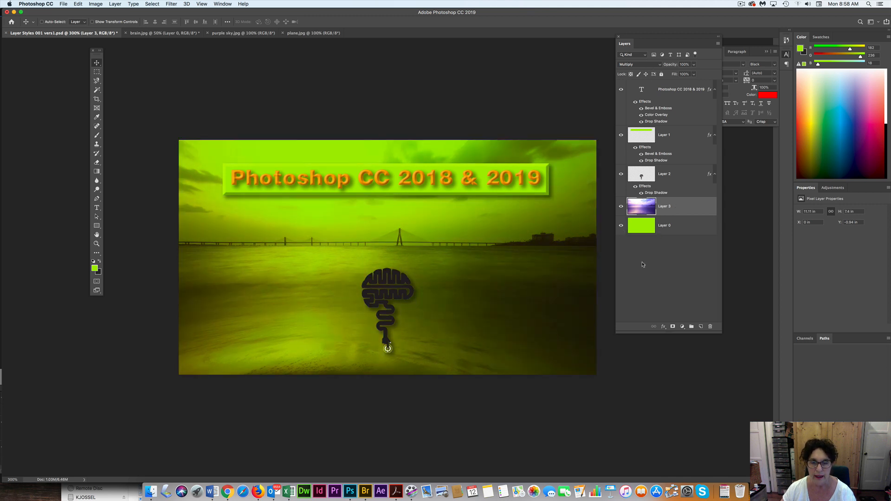
left_click(668, 227)
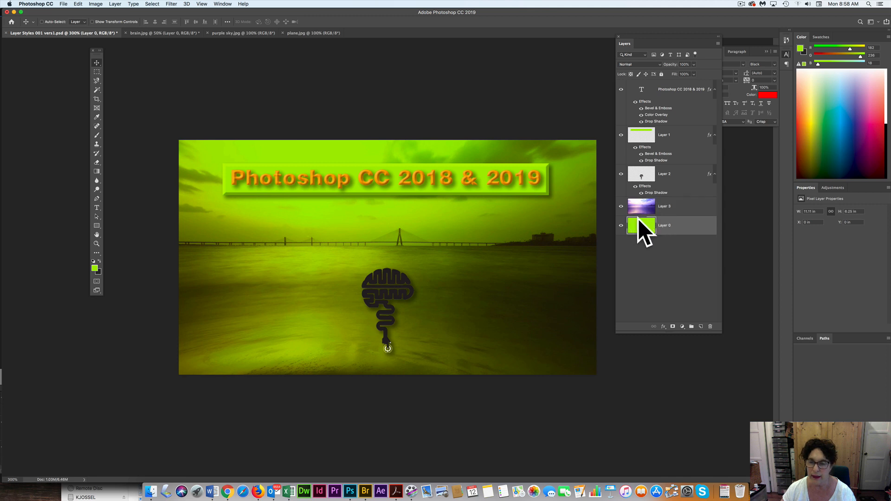
Fill the bottom layer beneath the sky with bright blue #1226ec.
left_click(95, 268)
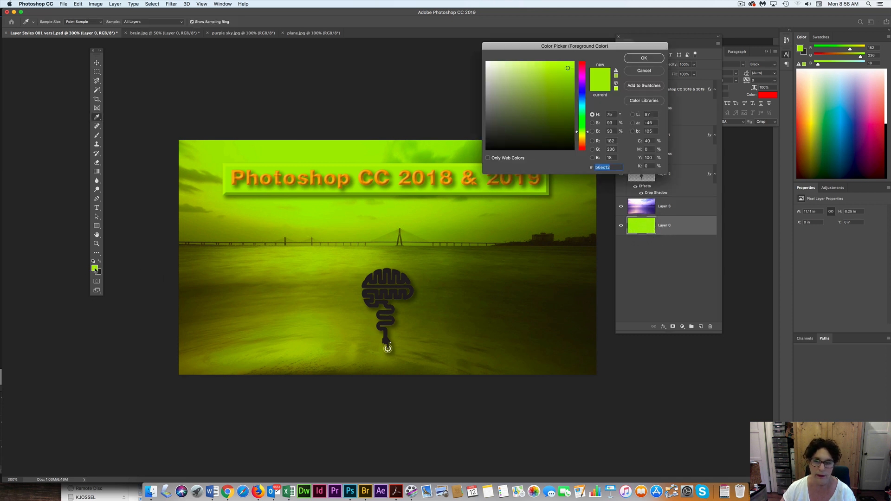
left_click(582, 93)
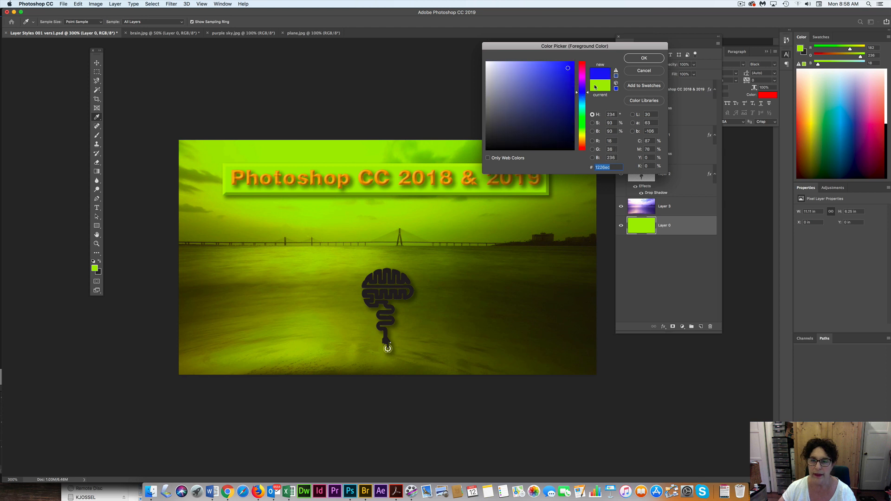
left_click(644, 58)
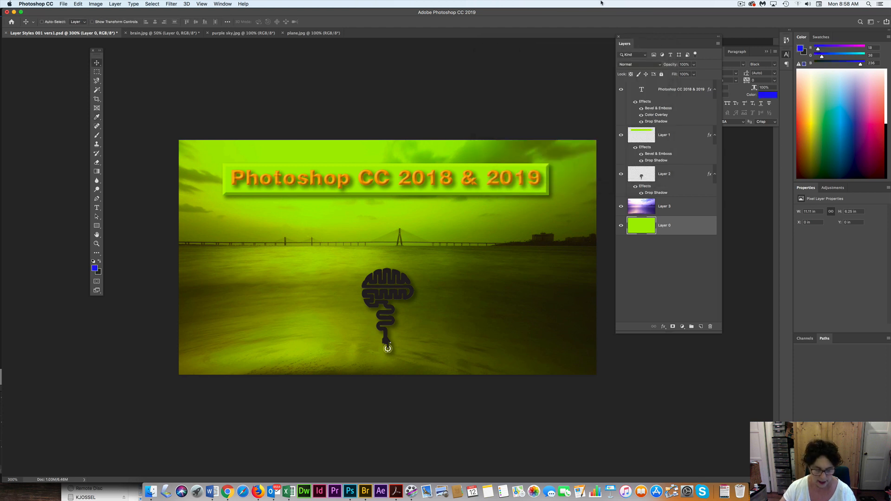
key("alt+BackSpace")
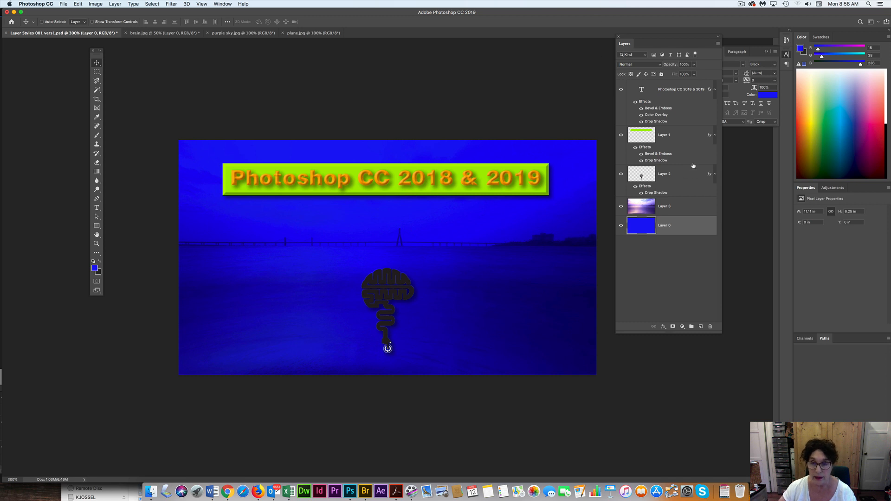
Preview other blend modes such as Linear Burn on the purple sky layer over the blue fill, and keep Multiply.
left_click(677, 205)
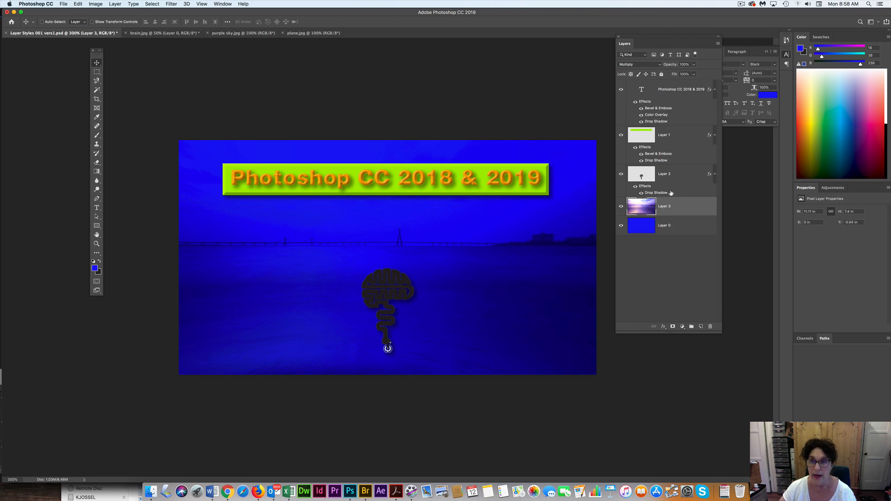
left_click(642, 65)
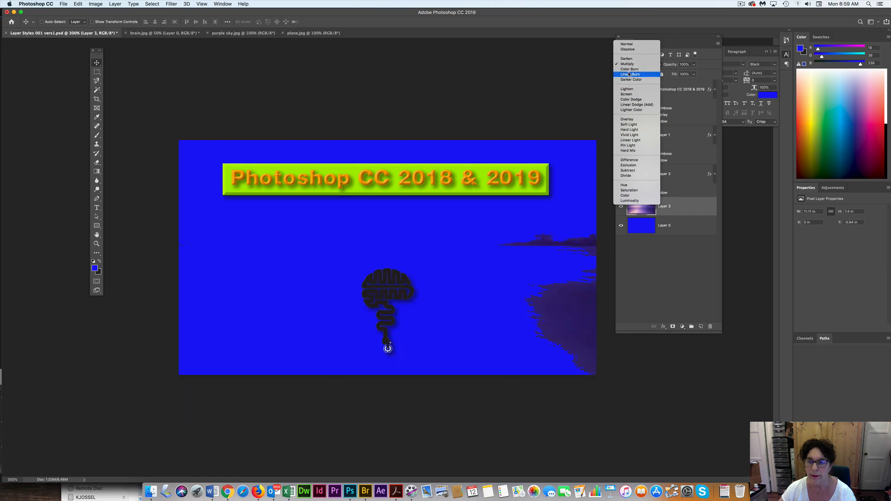
left_click(629, 65)
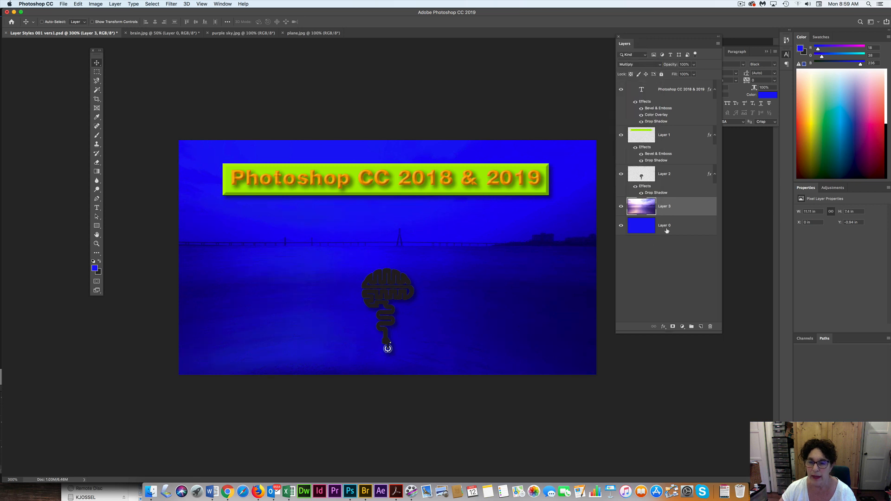
Refill the bottom layer with a lighter periwinkle blue, RGB 159, 167, 243.
left_click(667, 227)
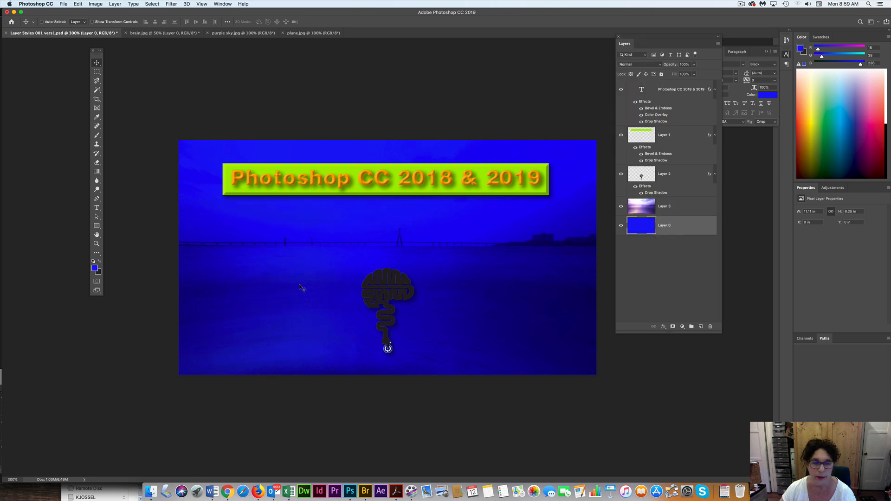
left_click(95, 268)
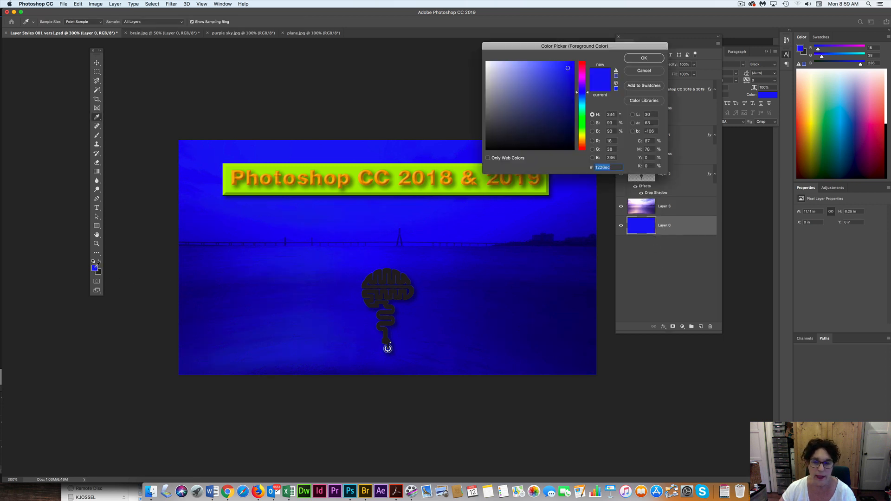
left_click(516, 65)
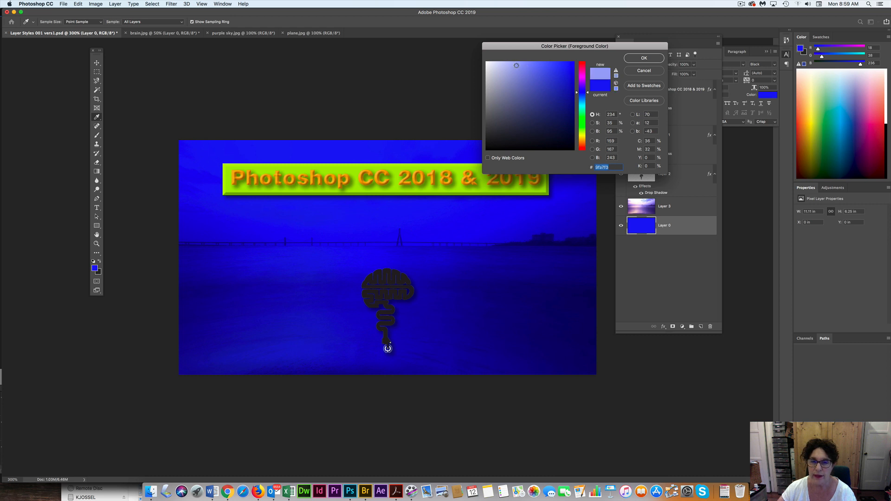
left_click(643, 58)
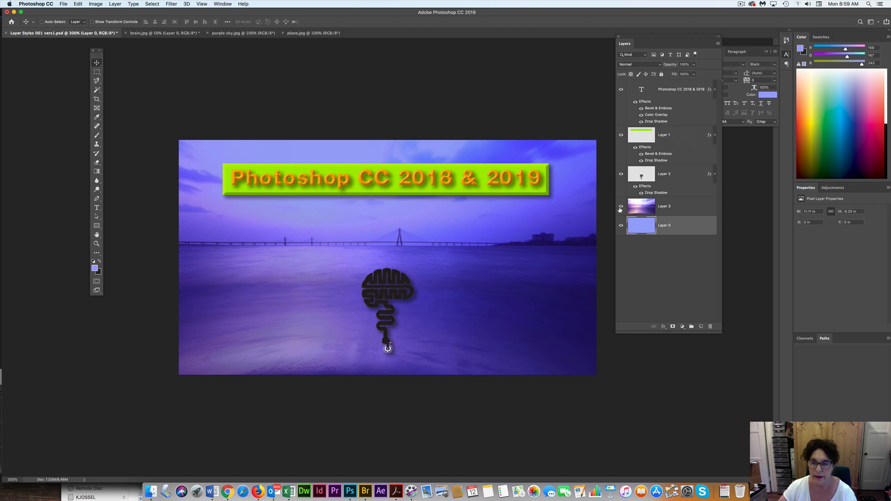
Try the Lighten blend mode on the purple sky layer, and settle on Overlay.
left_click(643, 67)
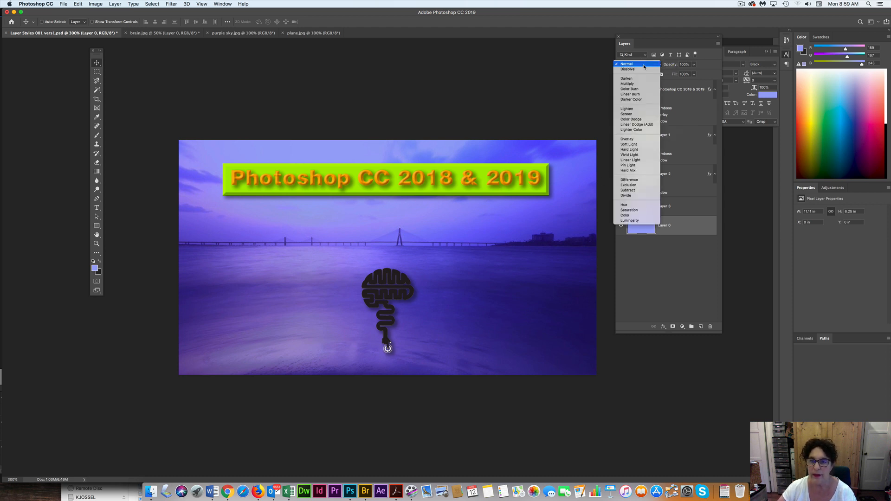
left_click(639, 79)
left_click(675, 206)
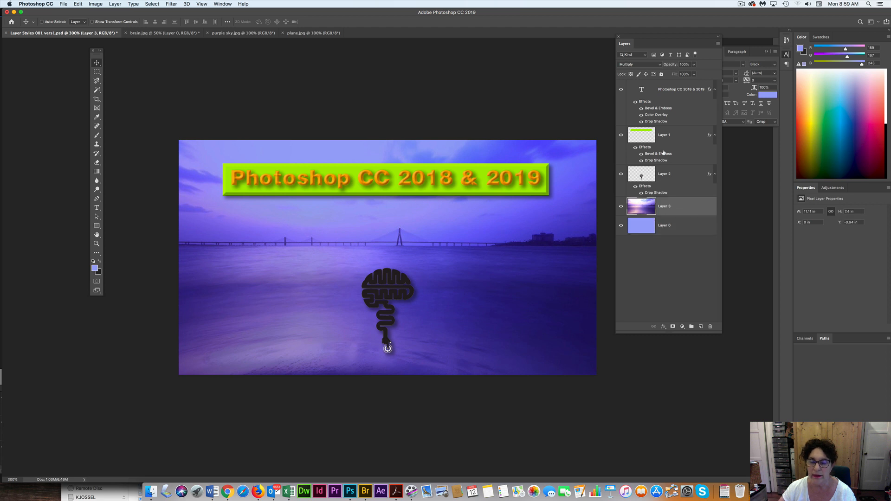
left_click(645, 66)
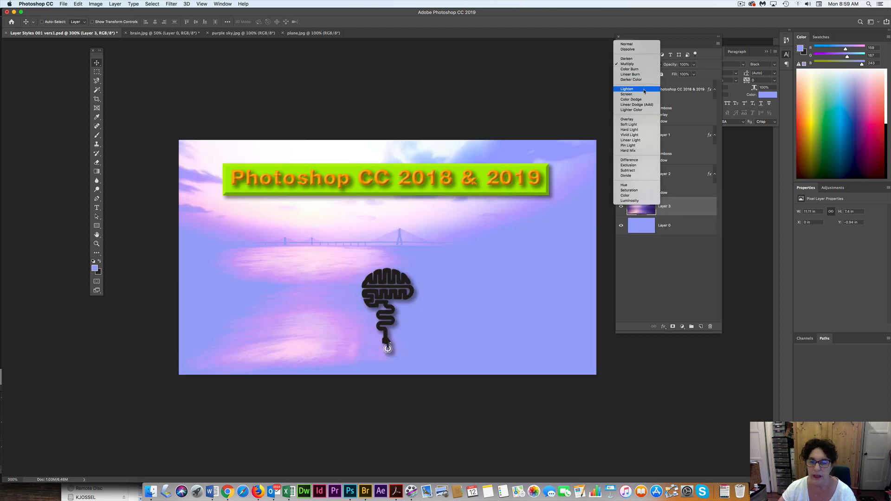
left_click(644, 89)
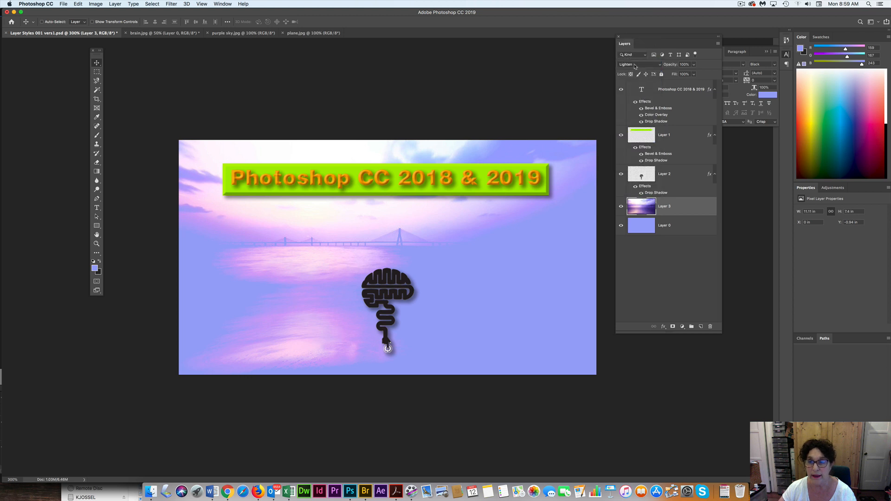
left_click(636, 68)
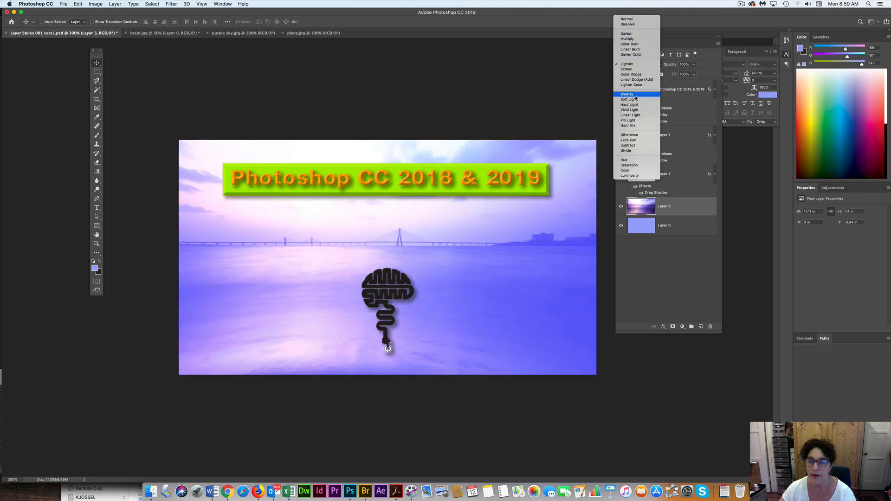
left_click(636, 96)
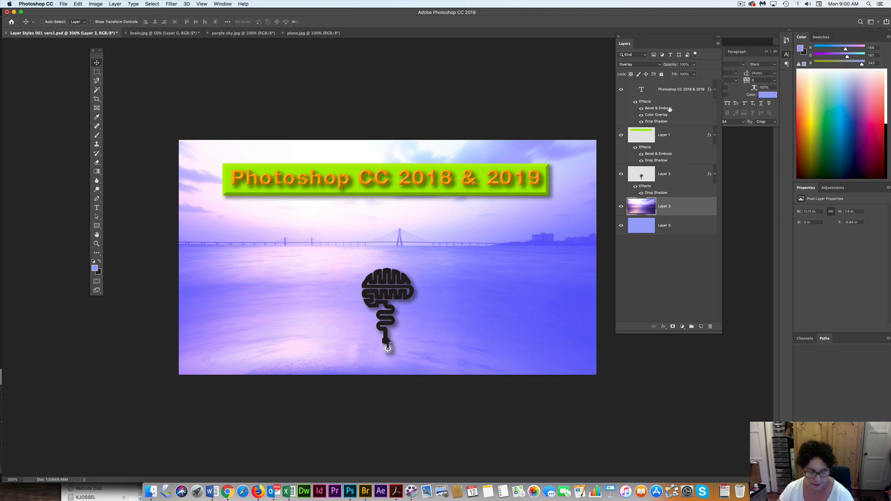
Try moving the headline's Bevel & Emboss effect to the brain layer, undo that, and copy the effect there instead.
left_click_drag(669, 108, 670, 178)
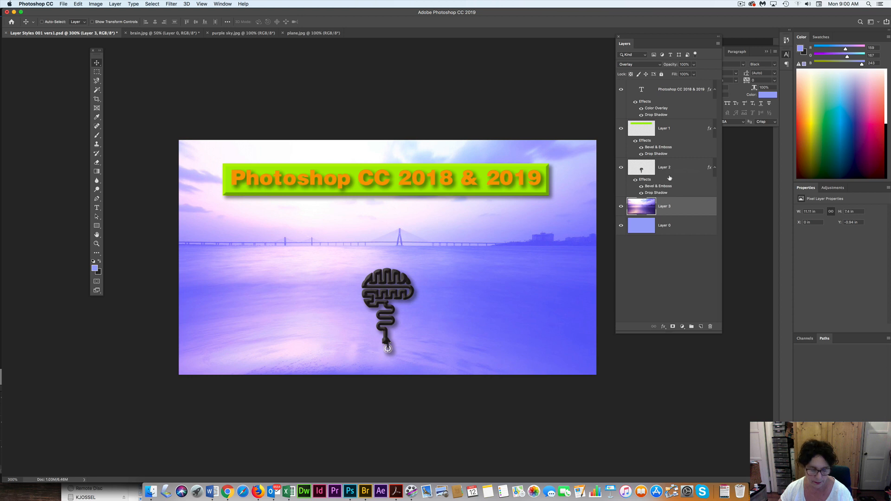
key("super+z")
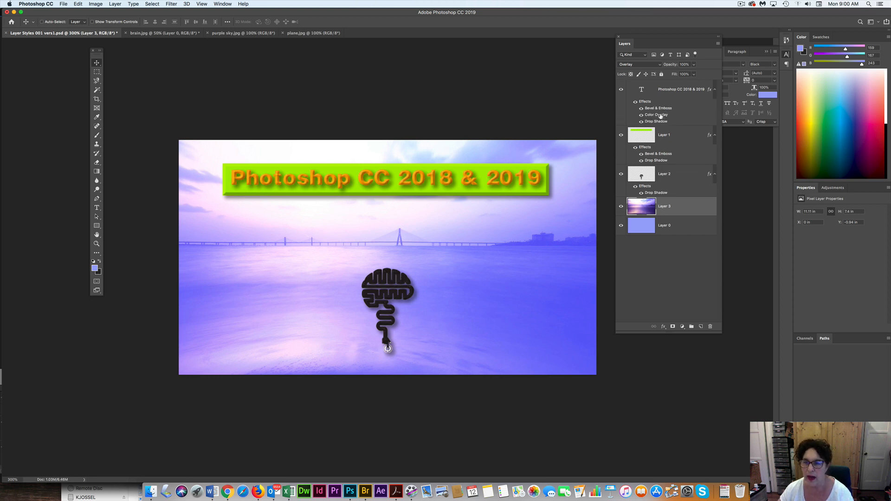
left_click_drag(658, 108, 677, 177)
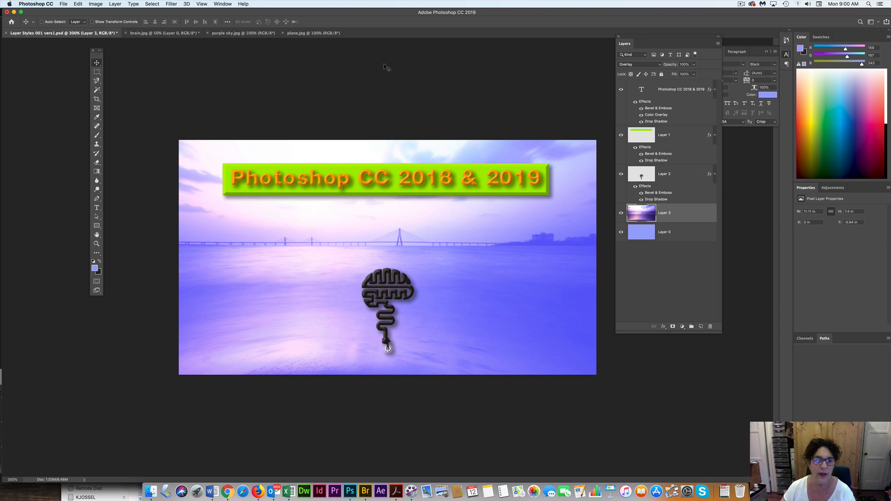
Switch to plane.jpg, pick the Magic Wand tool and unlock the Background layer.
left_click(312, 33)
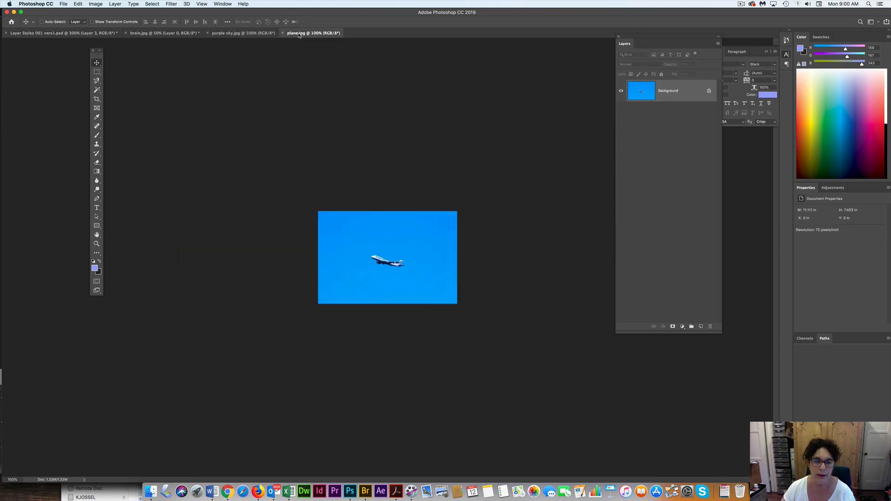
left_click(96, 244)
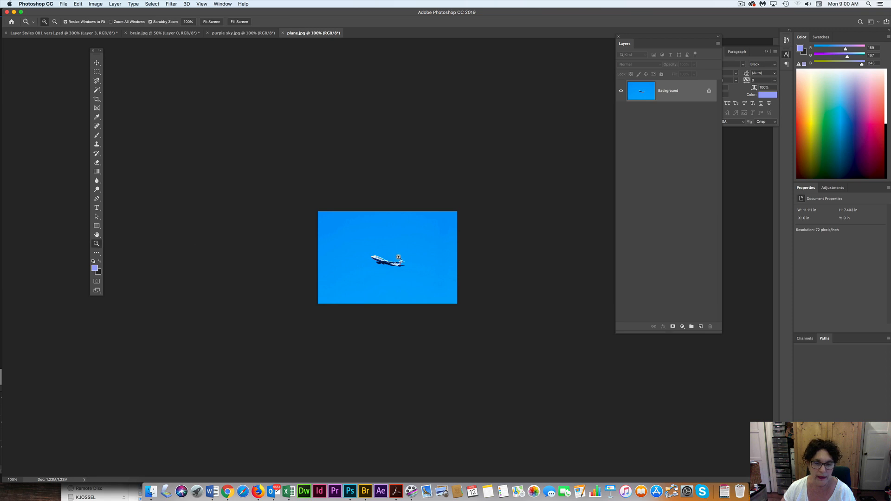
left_click(399, 256)
left_click_drag(399, 257, 399, 256)
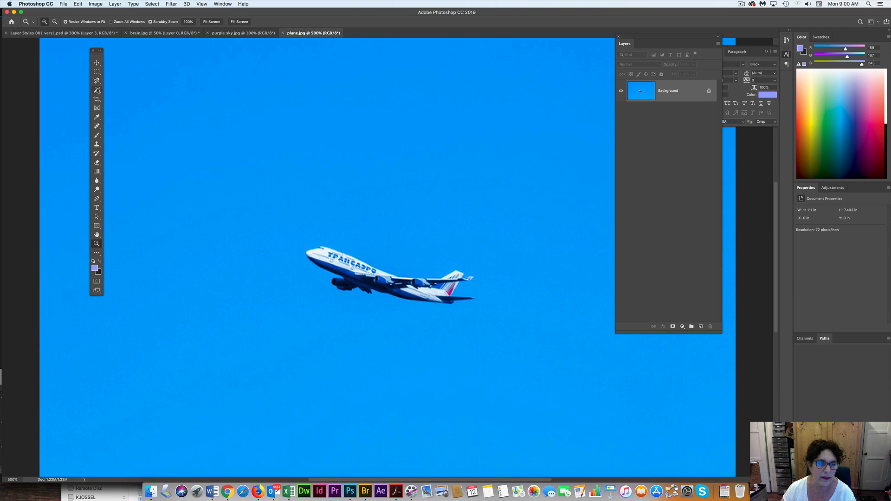
left_click_drag(96, 90, 96, 90)
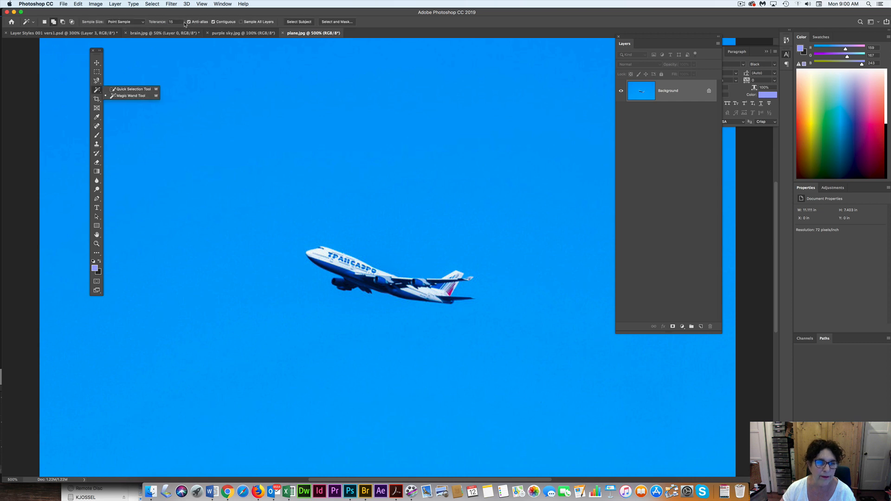
left_click(306, 149)
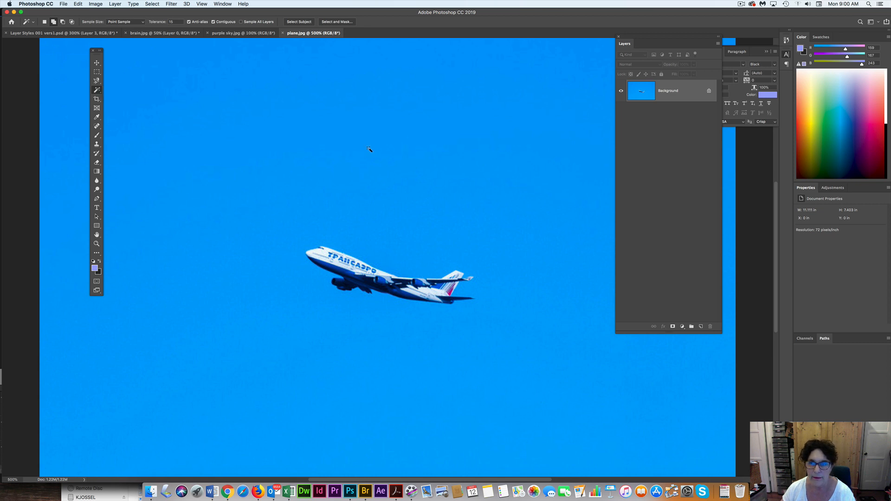
left_click(708, 92)
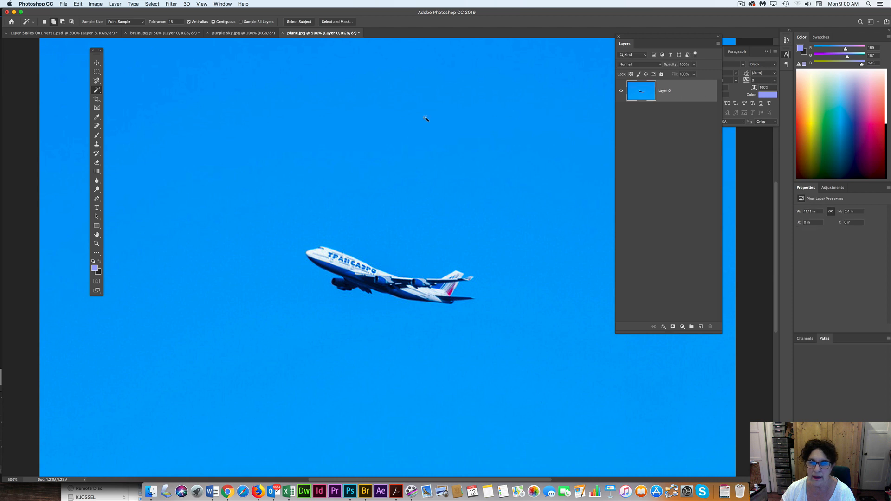
Select the blue sky around the plane with the Magic Wand, raising the tolerance to 32 to extend the selection.
left_click(405, 119)
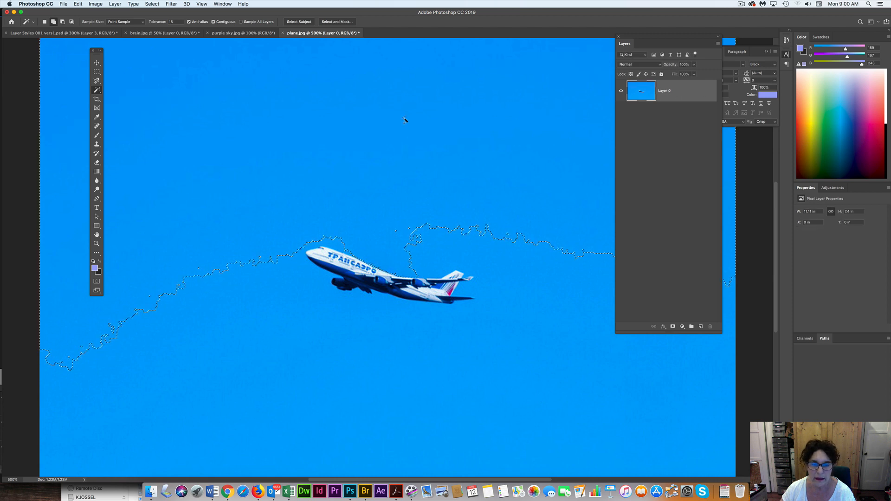
left_click(172, 22)
key("BackSpace")
key("BackSpace")
type("32")
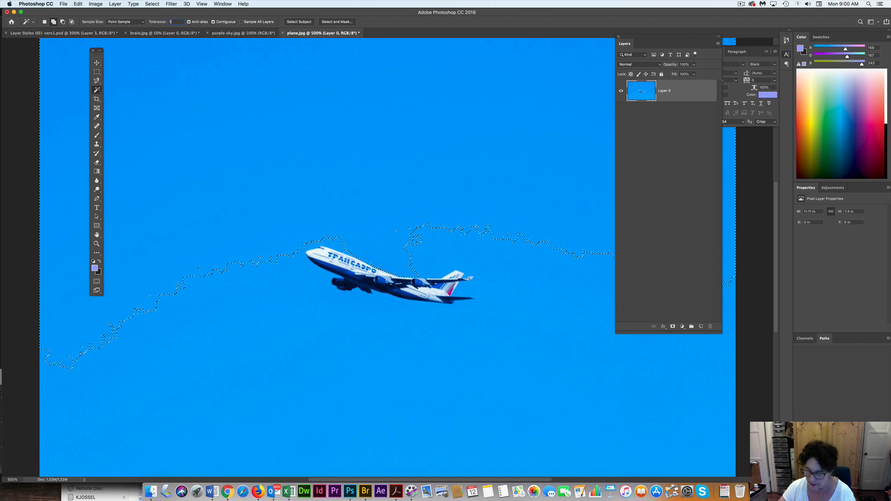
left_click(246, 289)
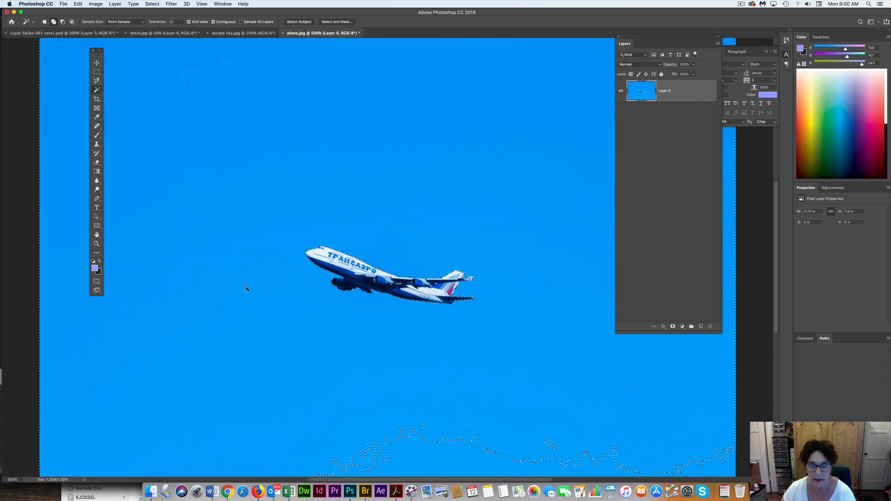
Add the remaining strip of sky along the image's lower edge to the Magic Wand selection.
left_click(97, 244)
double_click(96, 244)
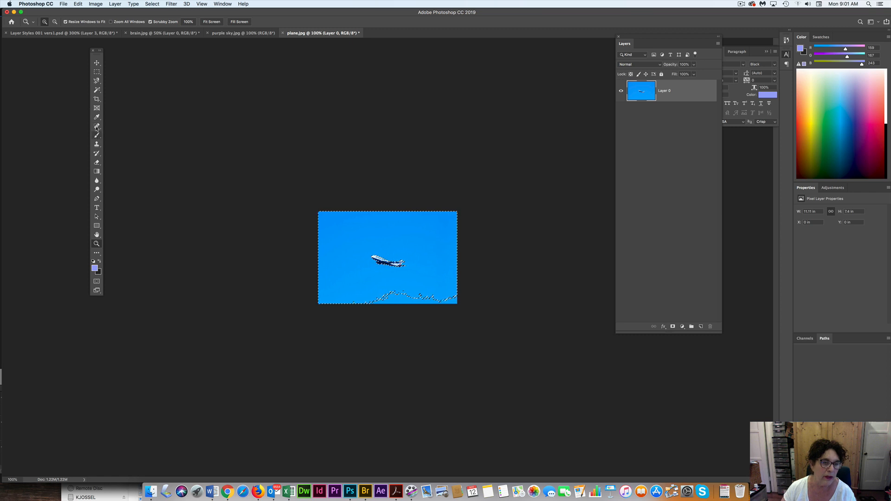
left_click(96, 91)
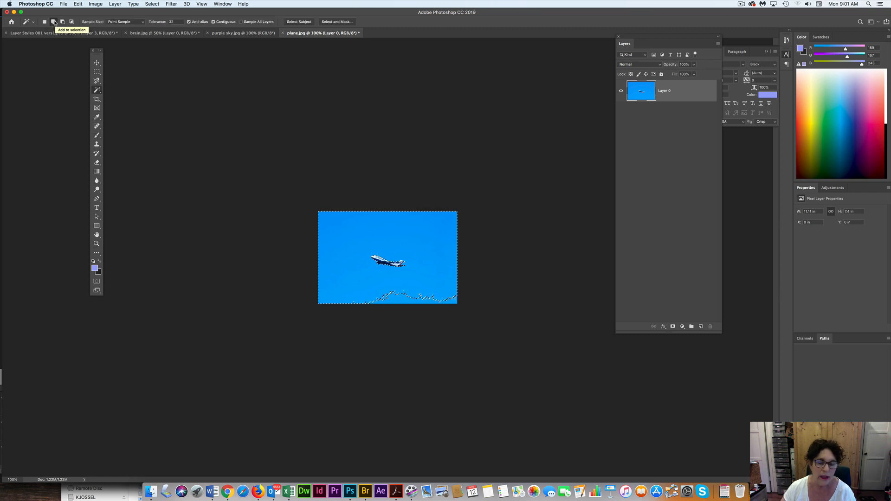
left_click(408, 300)
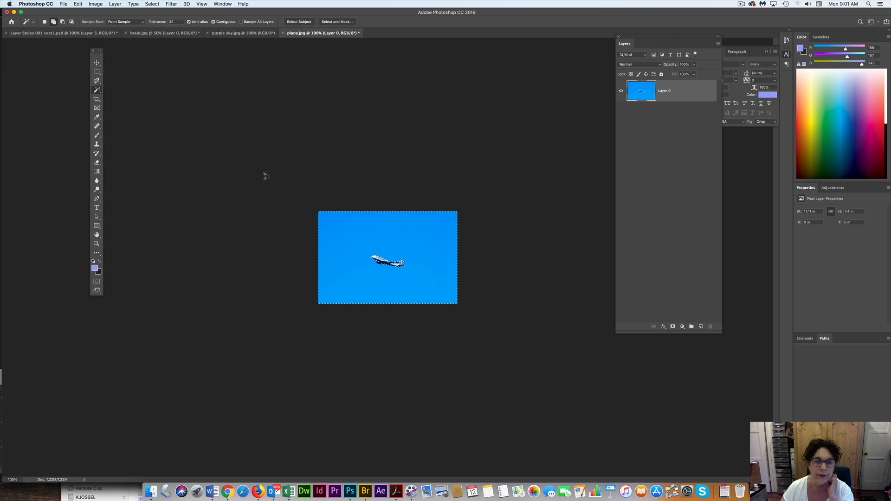
Invert the selection to pick out the plane, and return to the Layer Styles 001 vers1.psd document.
left_click(152, 3)
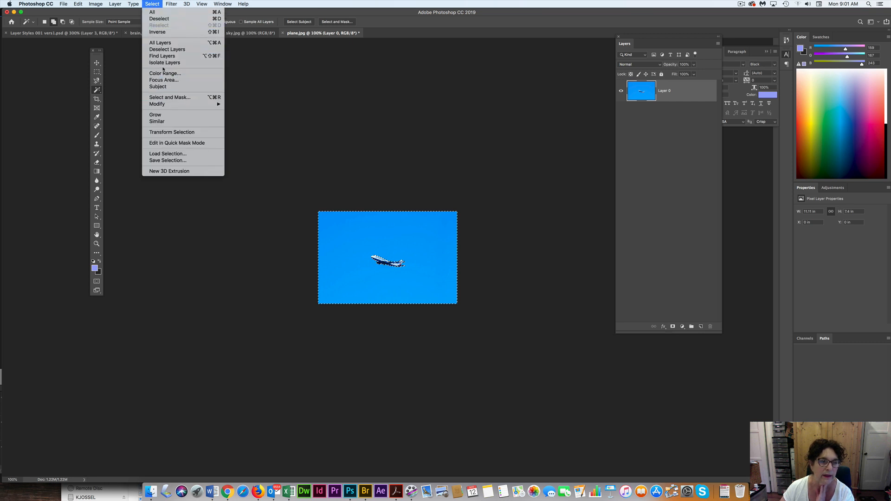
left_click(162, 33)
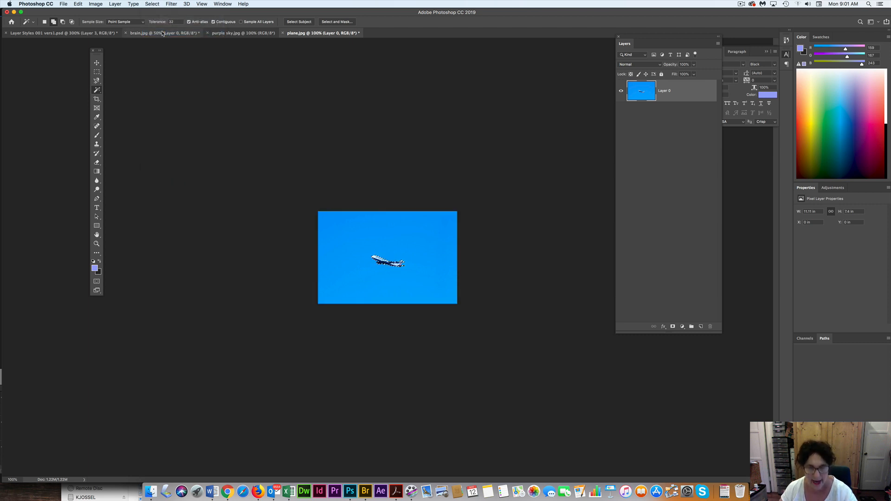
left_click(73, 34)
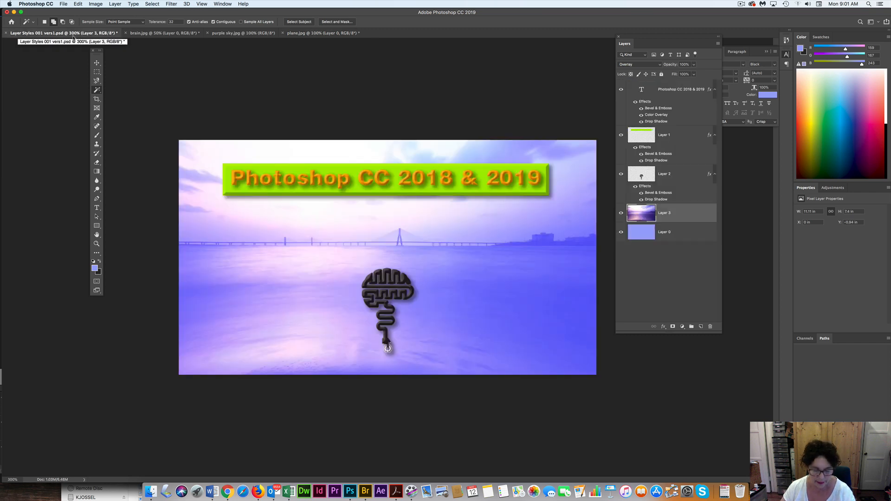
Paste the plane cut-out as a layer above the purple sky and move it over the water, to the right of the brain.
key("super+v")
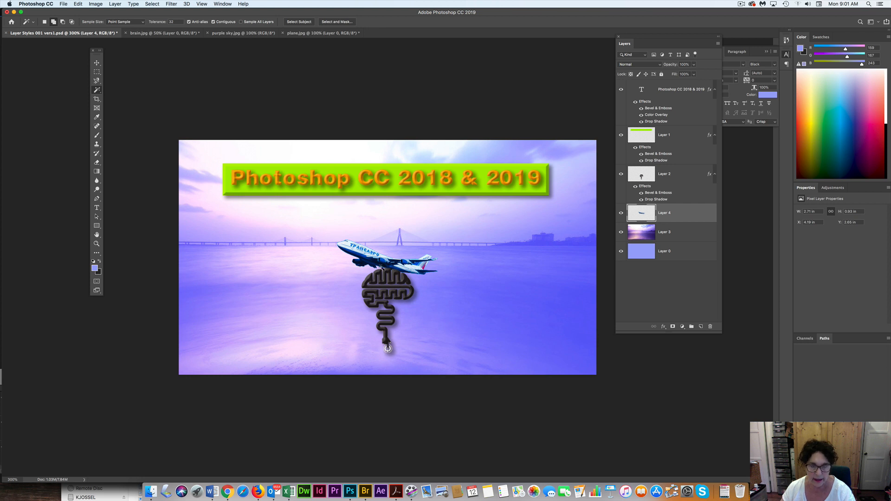
key("v")
left_click_drag(379, 264, 390, 242)
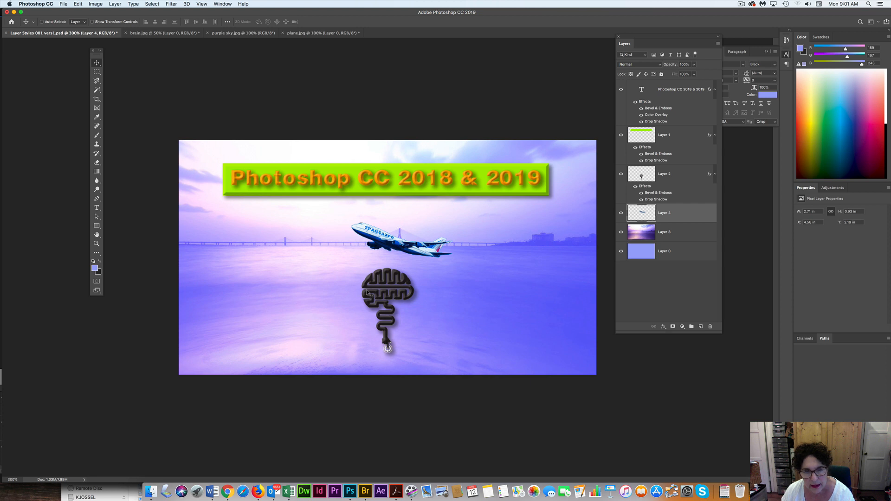
left_click_drag(386, 239, 464, 274)
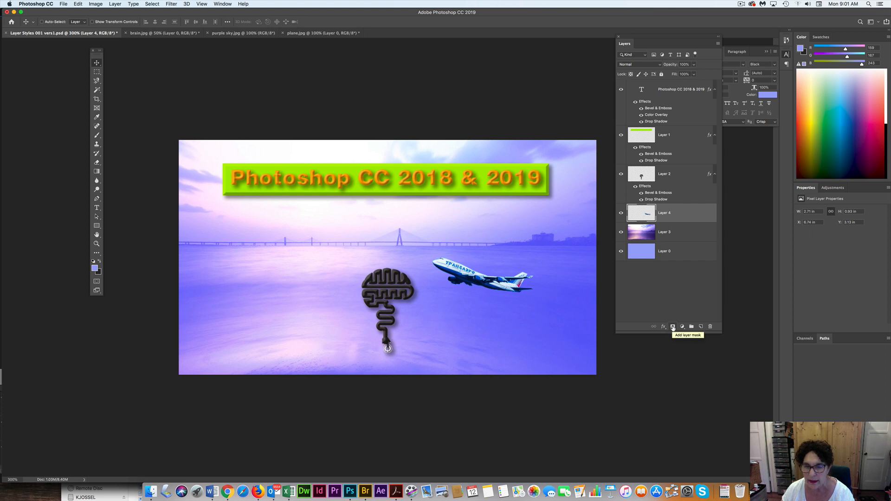
Add a layer mask to the plane's Layer 4 and brush black on it along the plane's underside to hide leftover background.
left_click(673, 327)
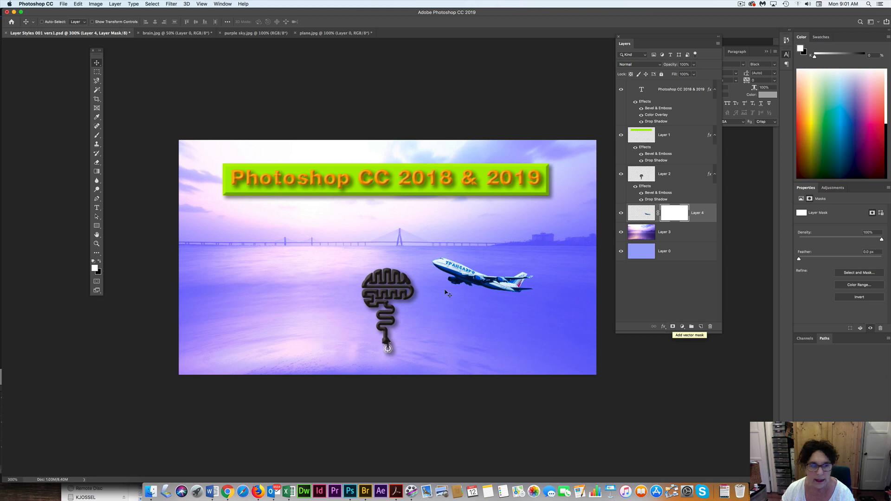
left_click(96, 244)
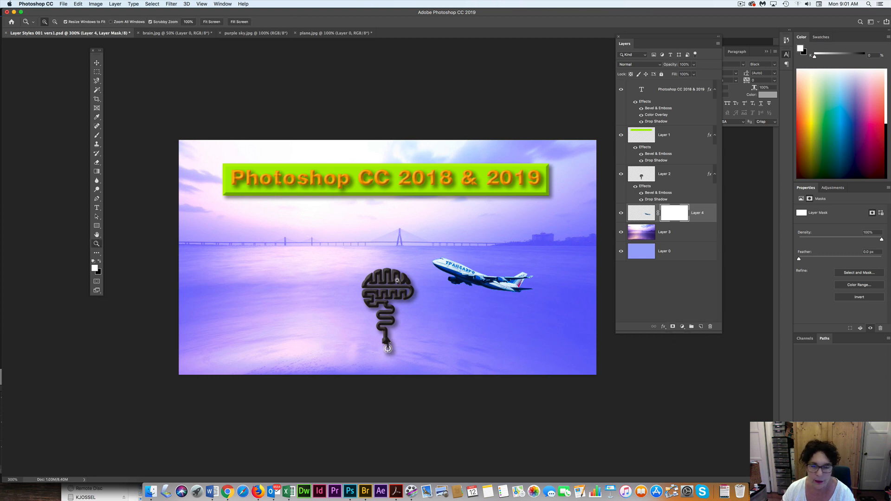
left_click(462, 282)
left_click(519, 292)
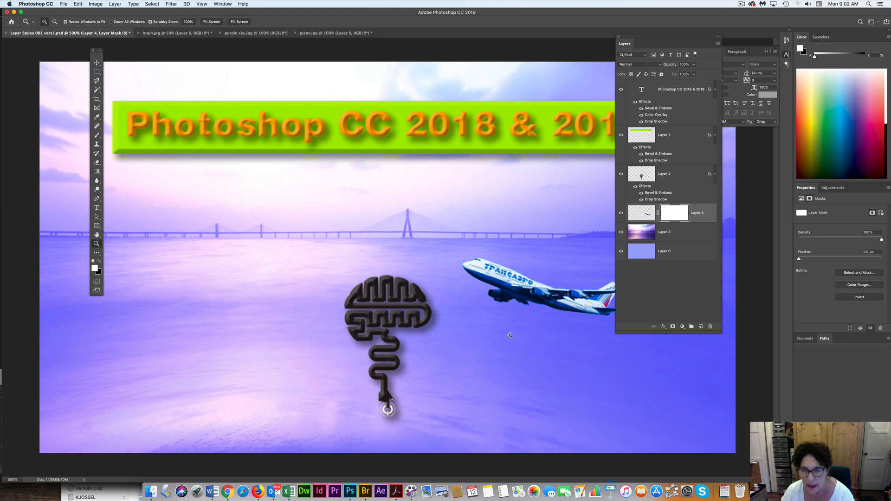
left_click(97, 136)
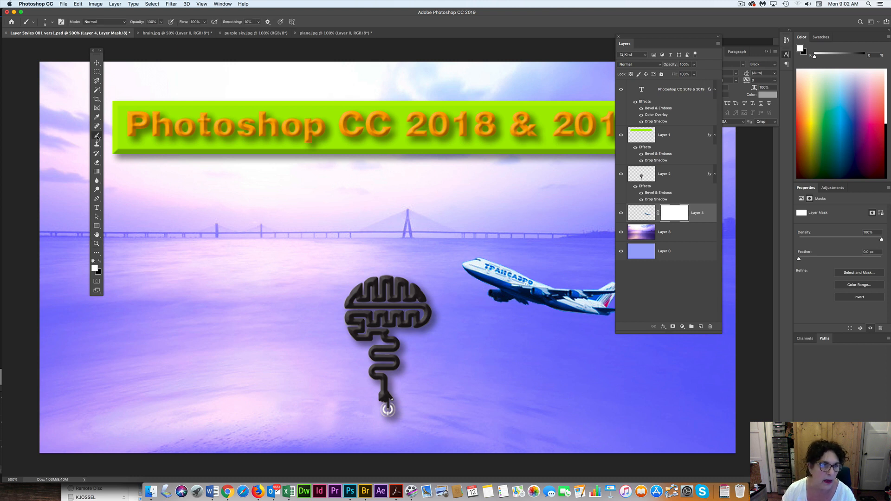
left_click(100, 262)
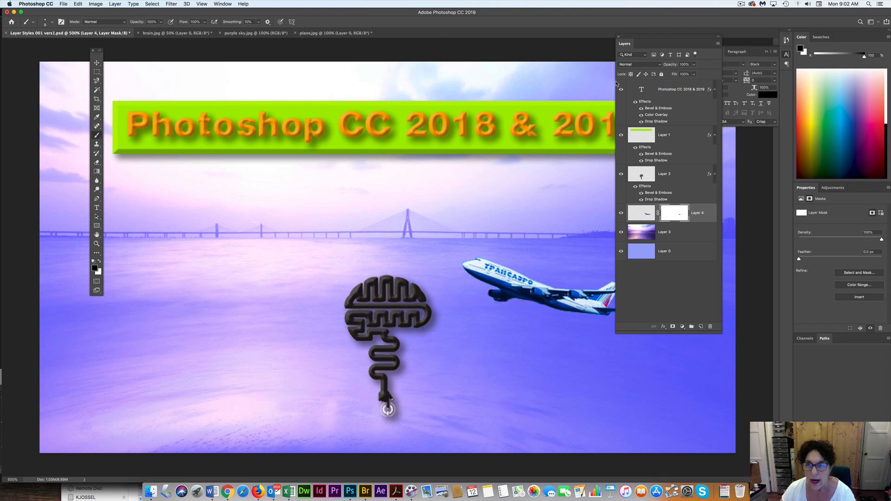
Move the Layers panel clear of the plane and view Layer 4's mask on its own, returning to the normal image view.
left_click_drag(645, 39, 718, 67)
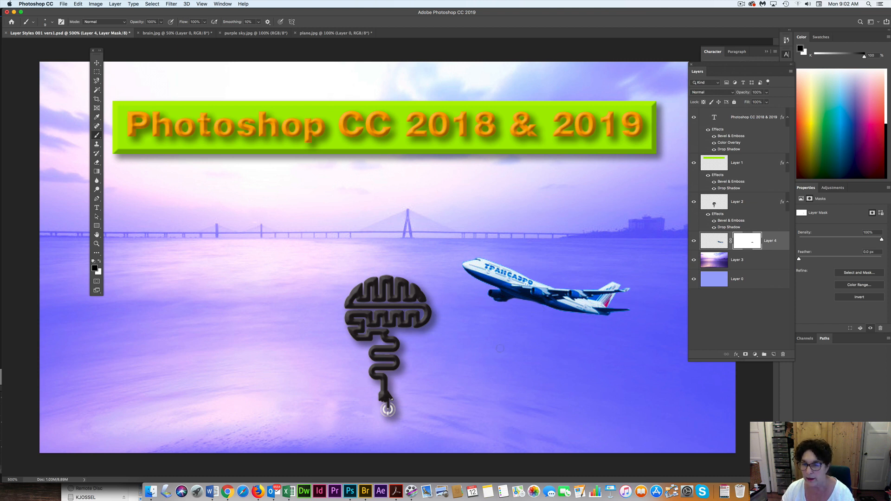
left_click(752, 242, "alt")
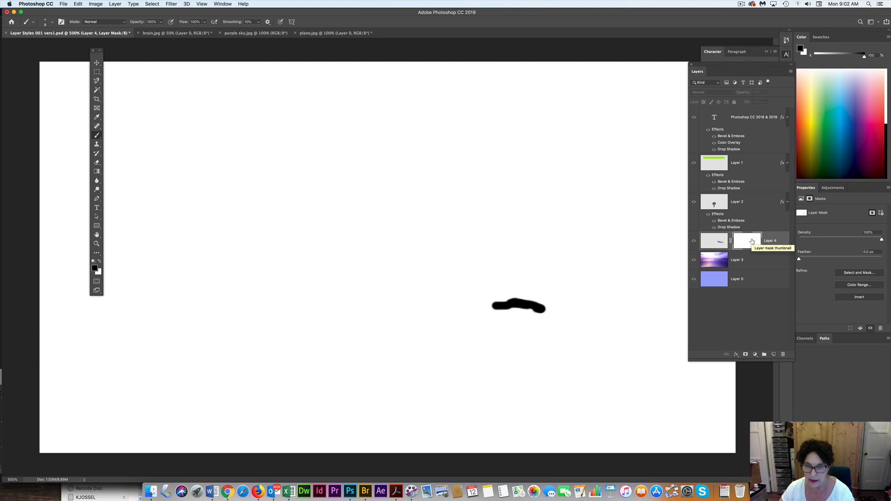
left_click(752, 241, "alt")
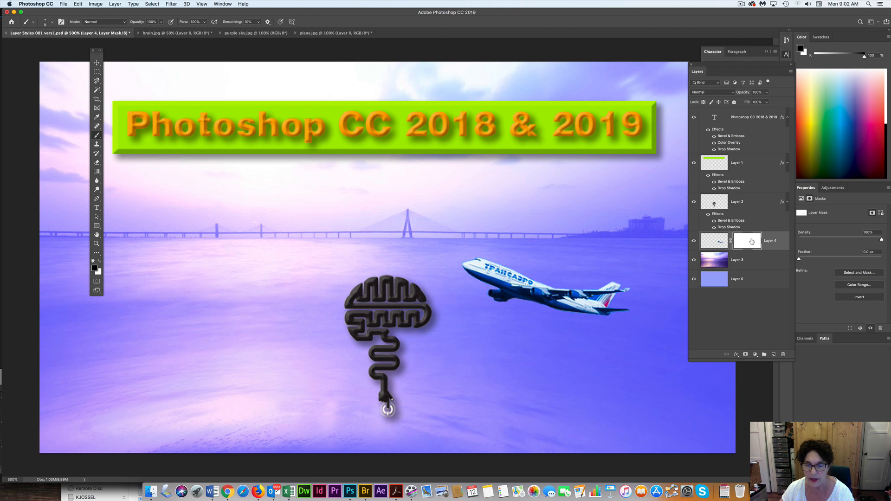
Copy the Drop Shadow effect from the headline text layer to the plane's Layer 4.
key("v")
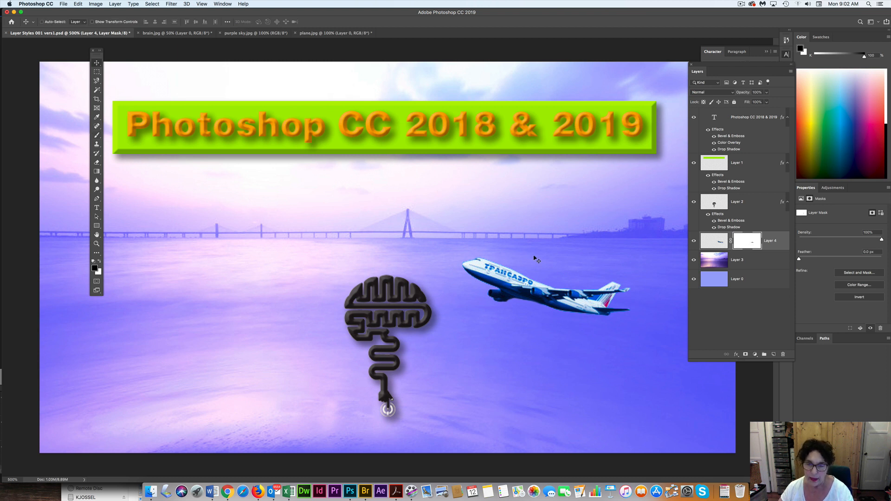
double_click(97, 235)
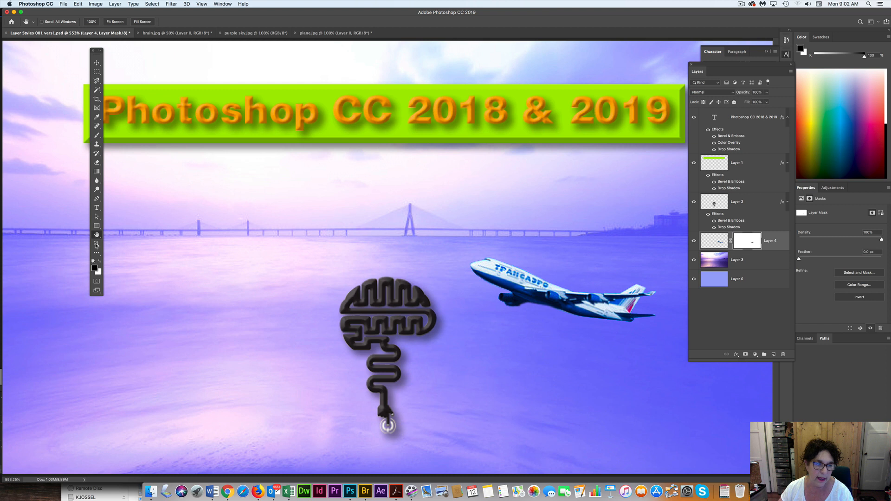
double_click(97, 244)
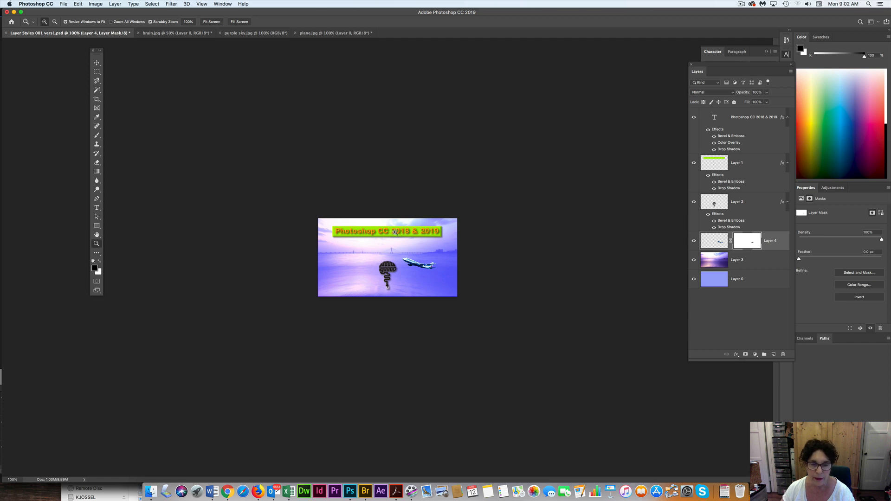
key("super+equal")
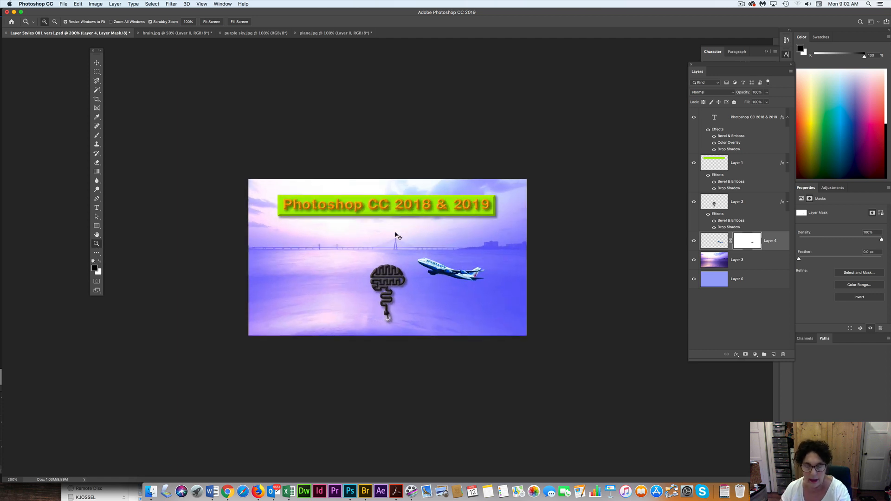
key("super+equal")
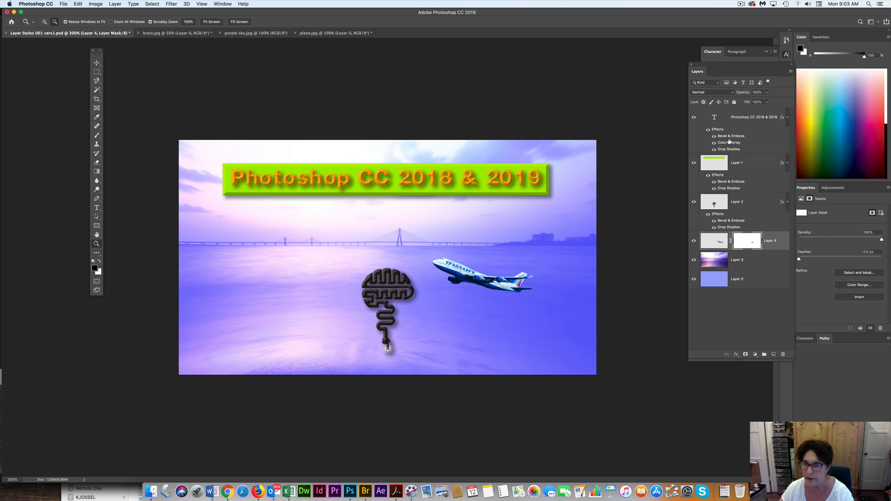
left_click_drag(729, 151, 725, 246)
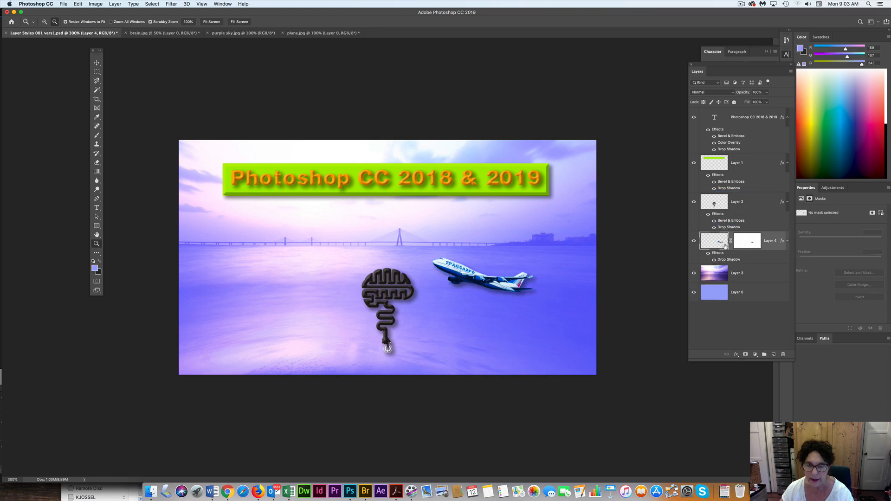
Move the plane up between the headline banner and the bridge and scale it proportionally to about 61%.
key("v")
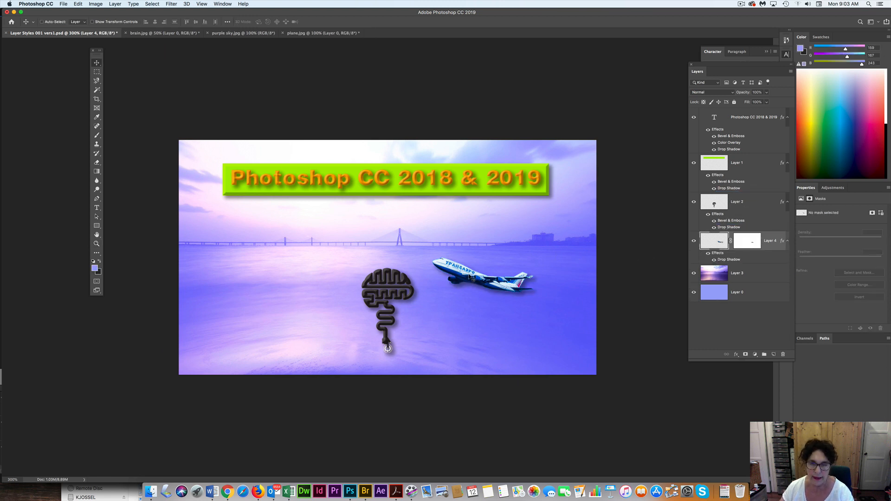
left_click_drag(469, 276, 406, 227)
key("super+t")
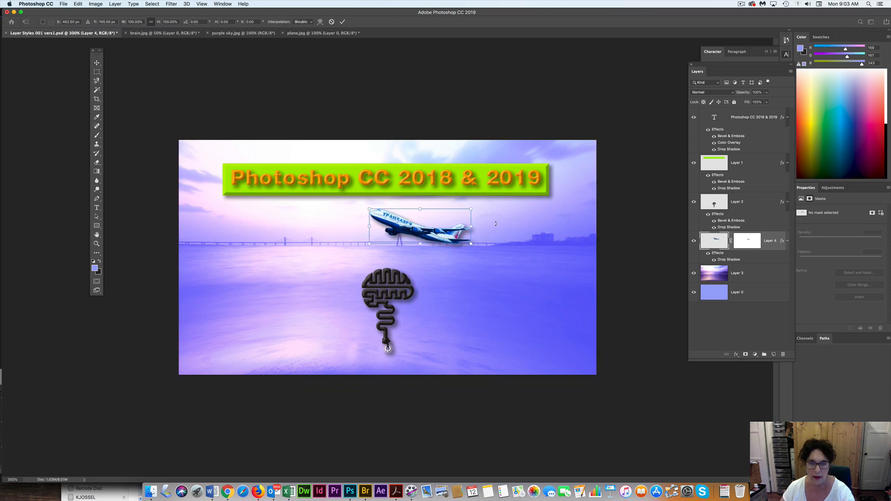
left_click_drag(472, 209, 409, 220)
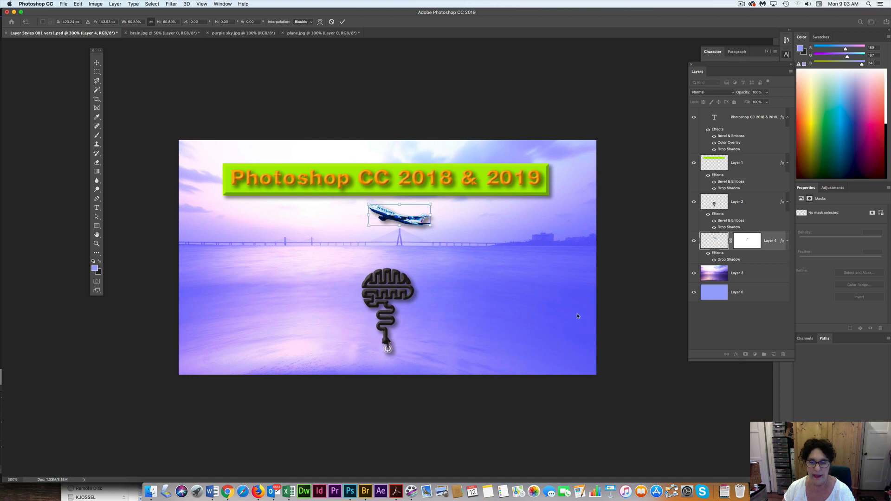
key("Return")
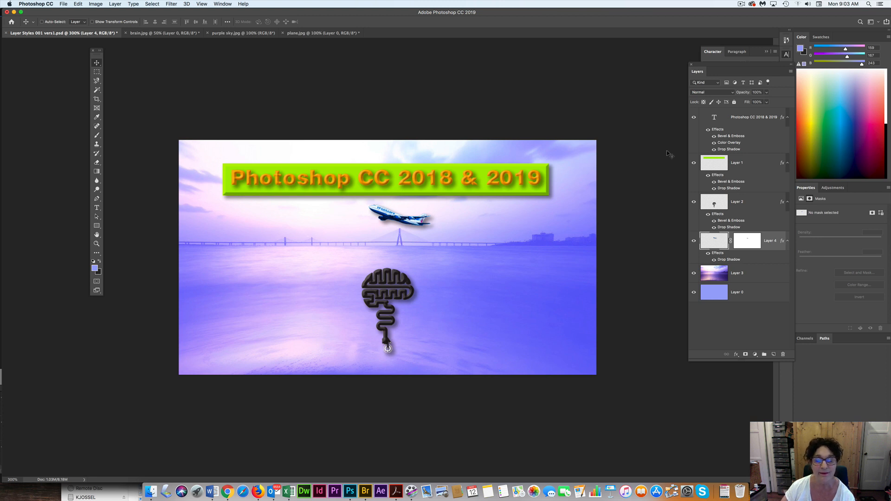
left_click(742, 4)
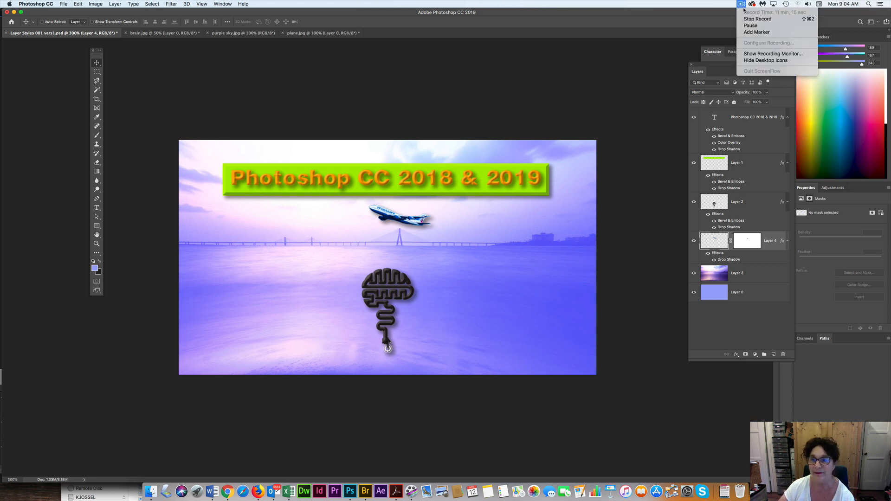